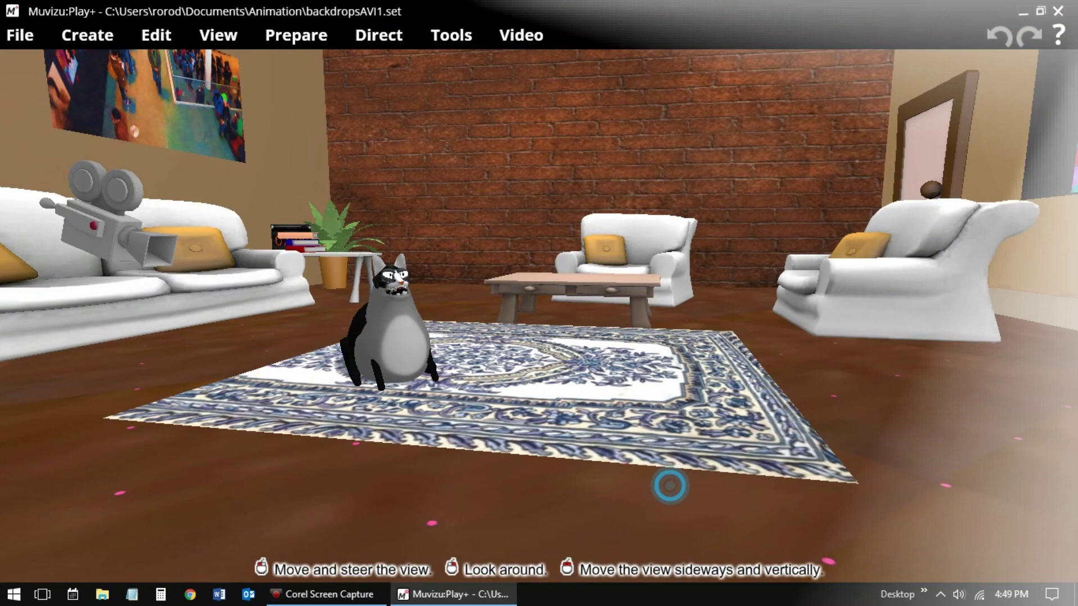
Step: Change the image of the brick wall backdrop to the dark forest texture already in use in the set
left_click_drag(670, 485, 526, 541)
left_click_drag(493, 467, 496, 472)
right_click(610, 238)
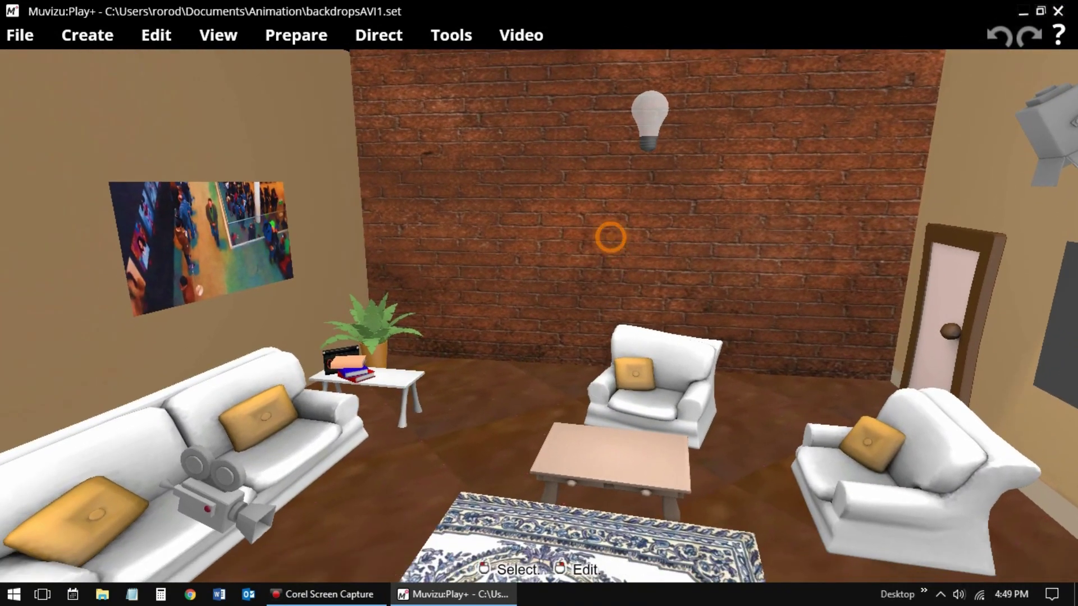
left_click(637, 258)
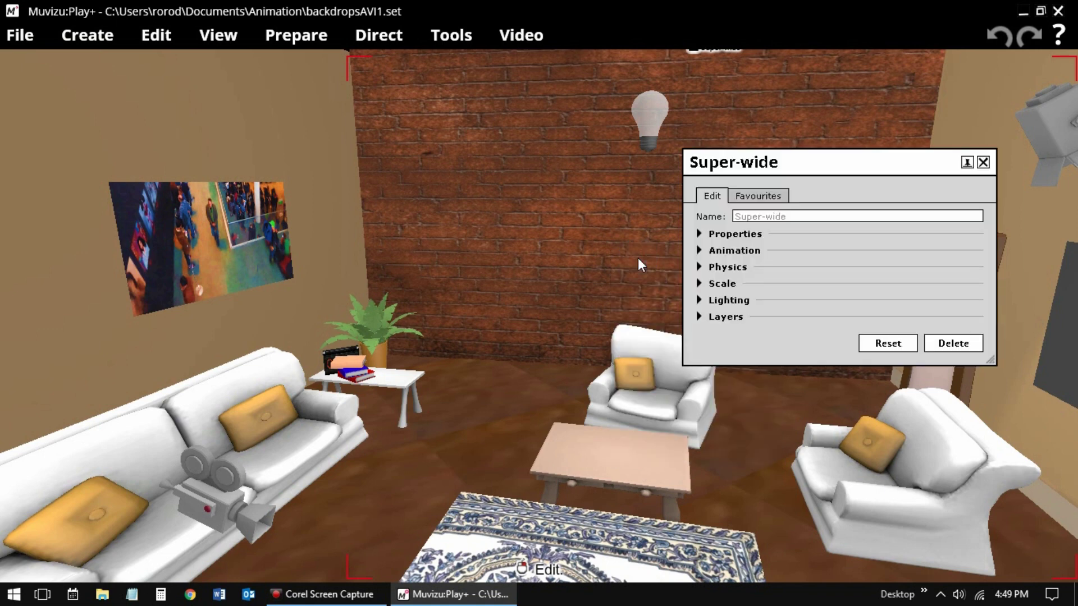
left_click(746, 234)
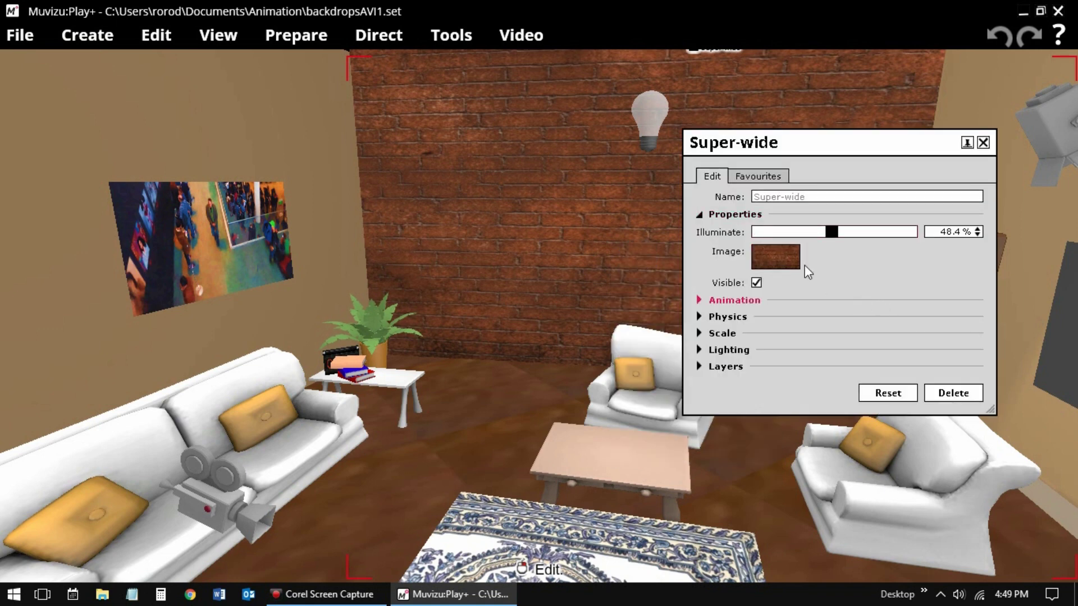
left_click(786, 256)
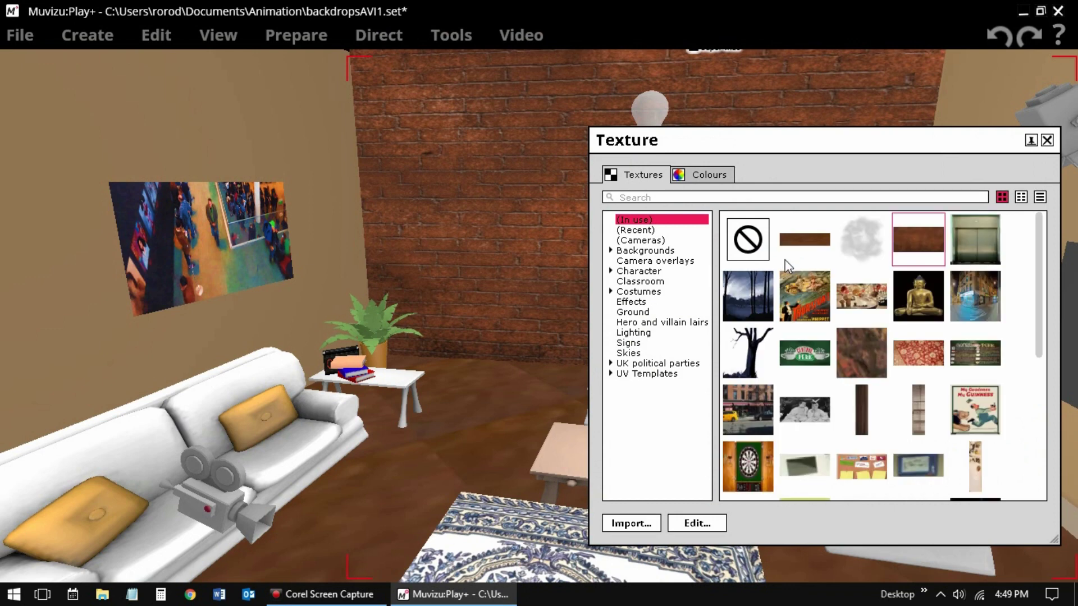
left_click(757, 291)
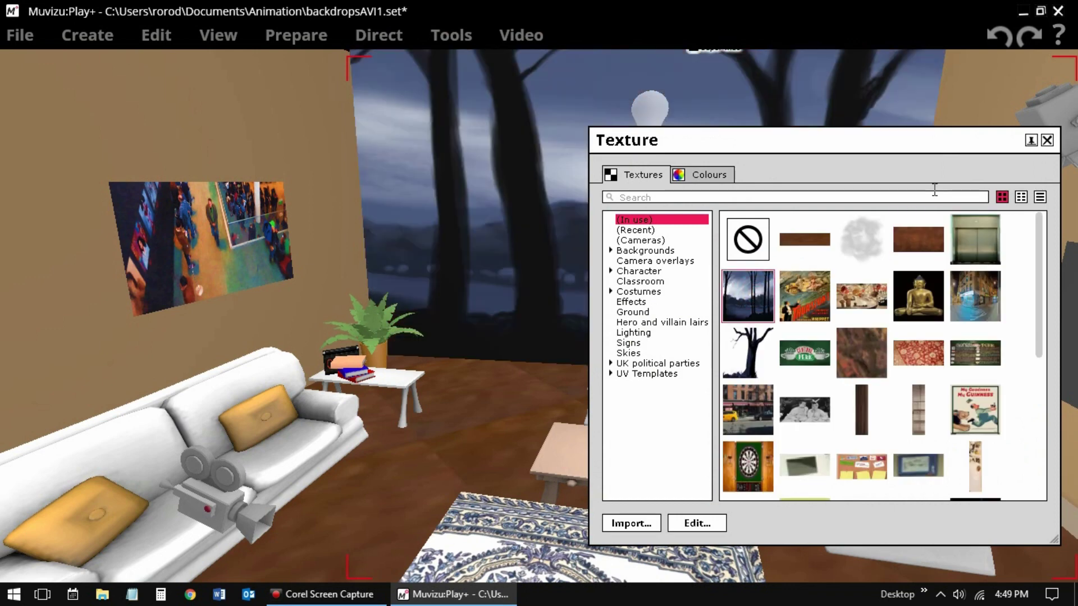
left_click(1047, 141)
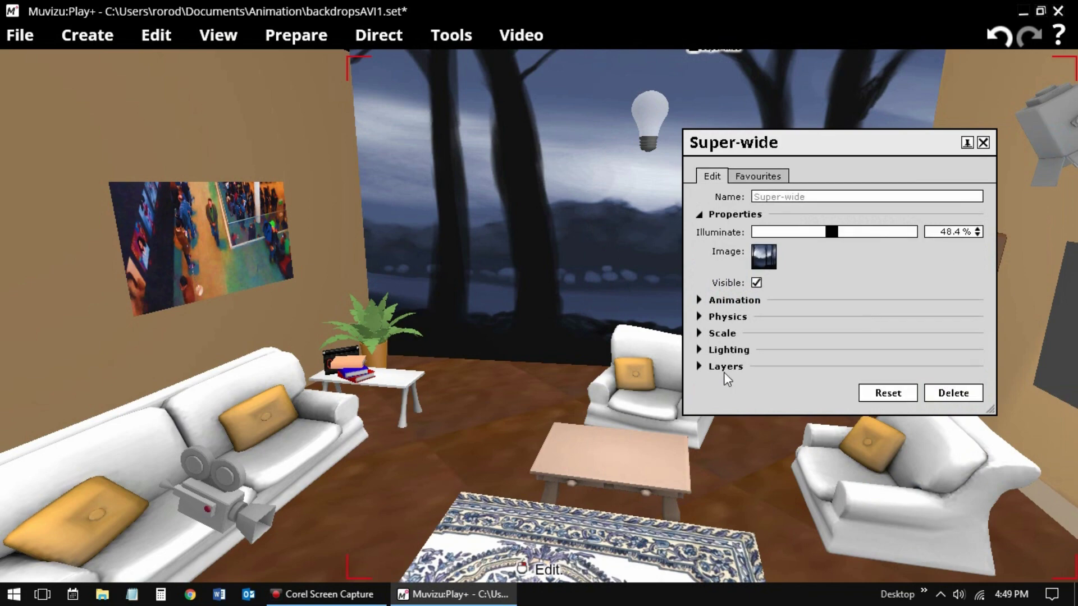
left_click(983, 144)
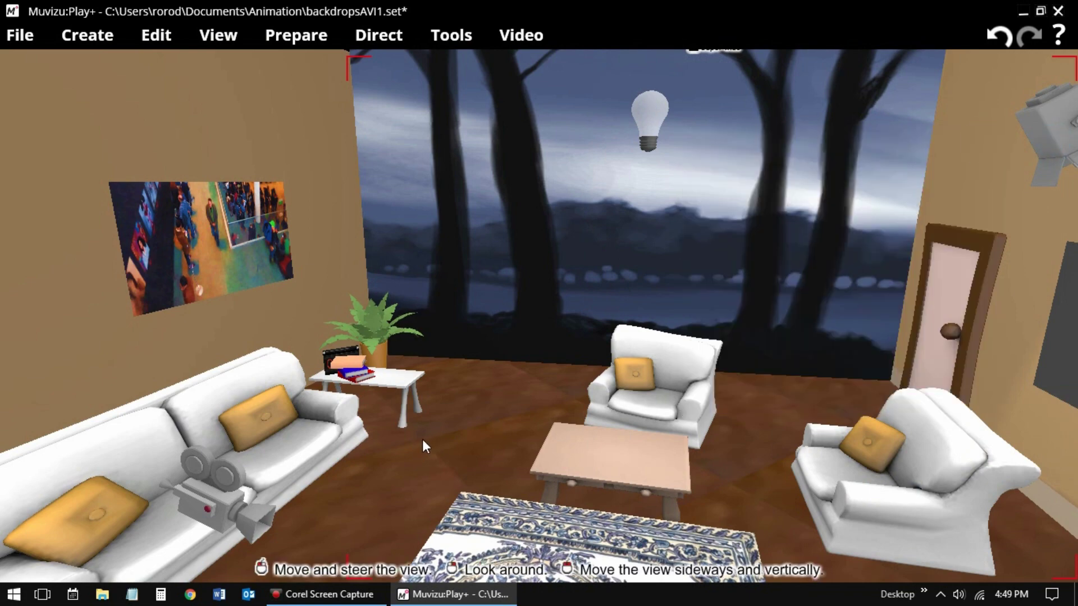
Step: Inspect the changed back wall from other viewpoints and undo its texture change
left_click_drag(445, 431, 410, 363)
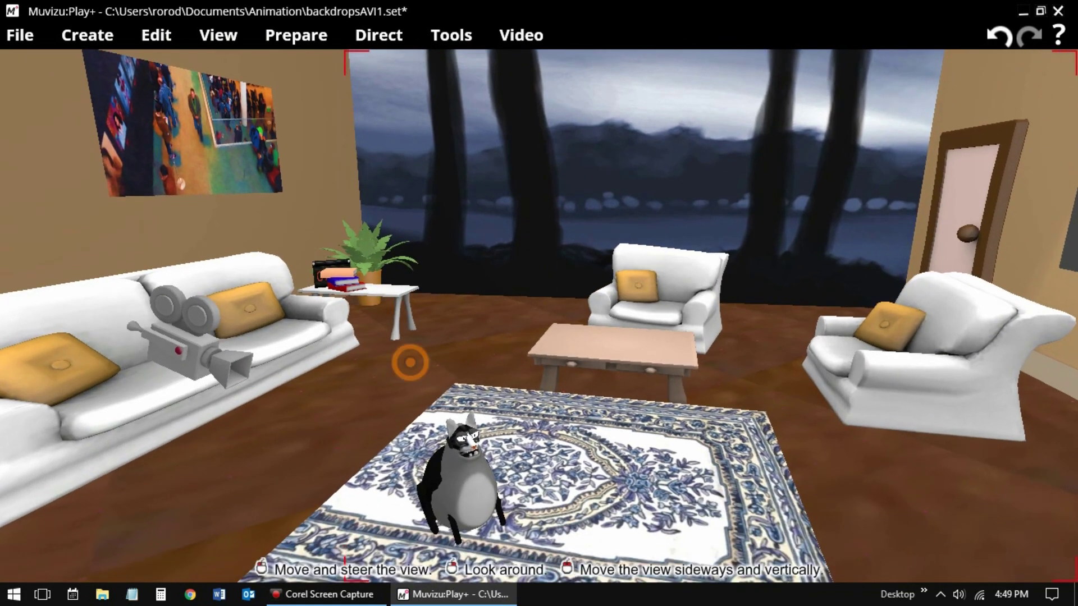
right_click_drag(410, 362, 393, 427)
left_click_drag(408, 343, 409, 363)
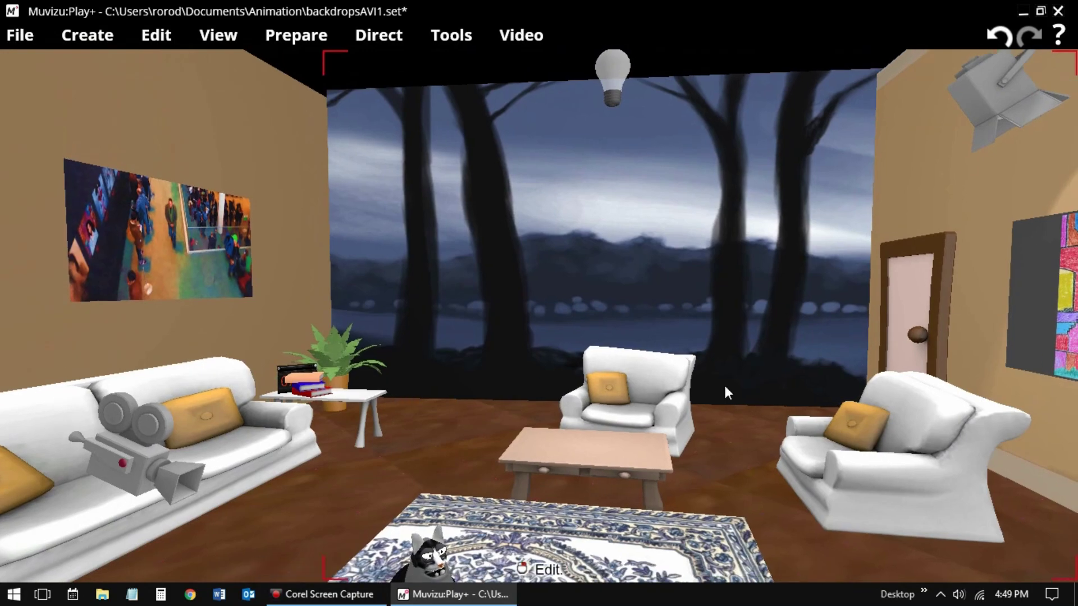
left_click(1001, 34)
Step: Change the image of the widescreen picture above the sofa to the Thurston's magic show poster
left_click_drag(748, 432, 785, 393)
right_click(645, 179)
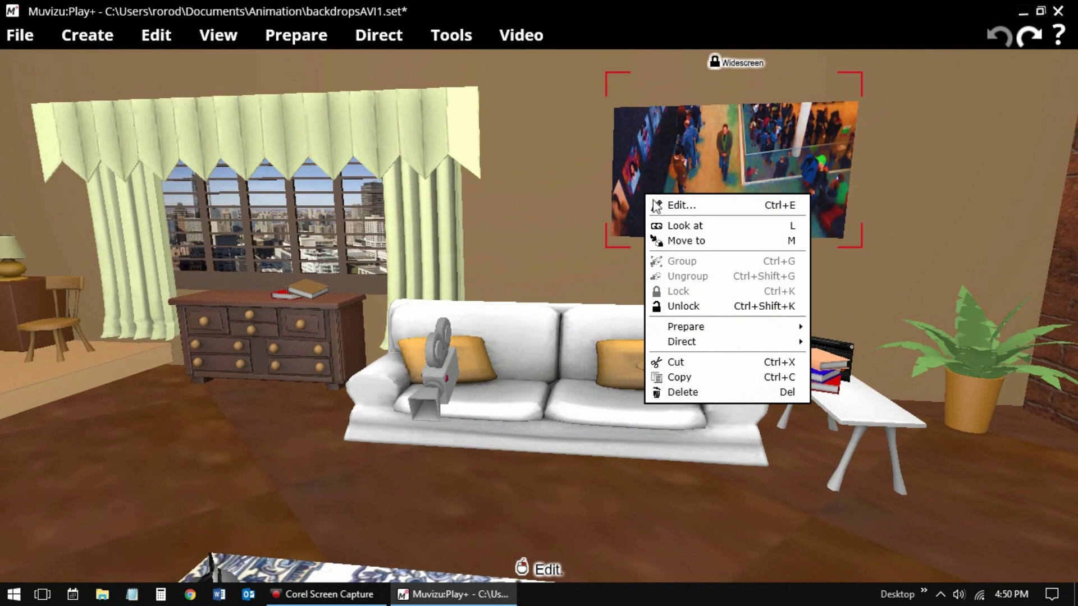
left_click(655, 205)
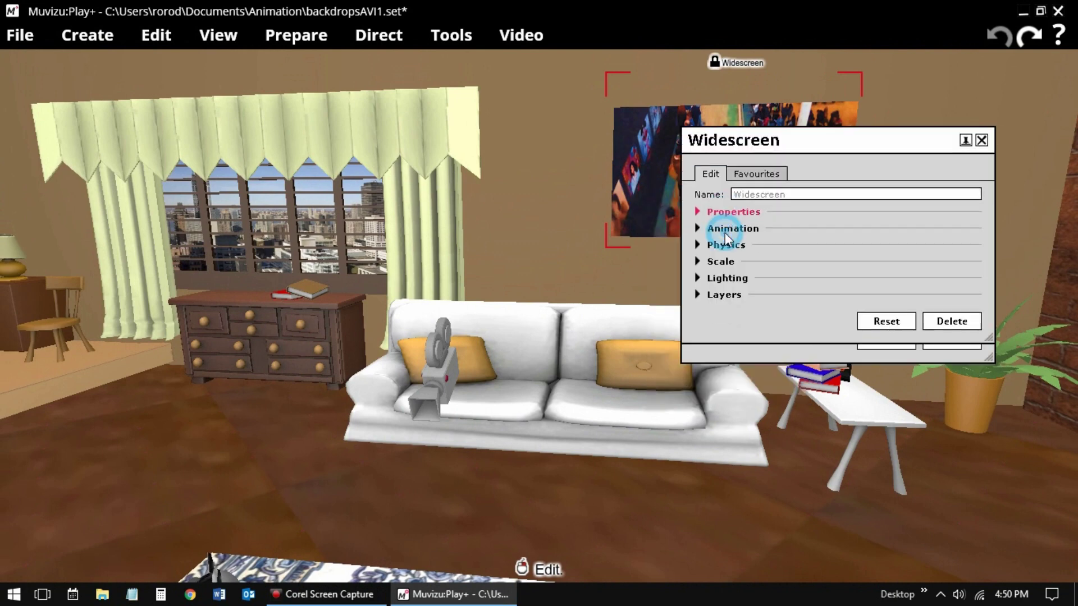
left_click(725, 232)
left_click(771, 253)
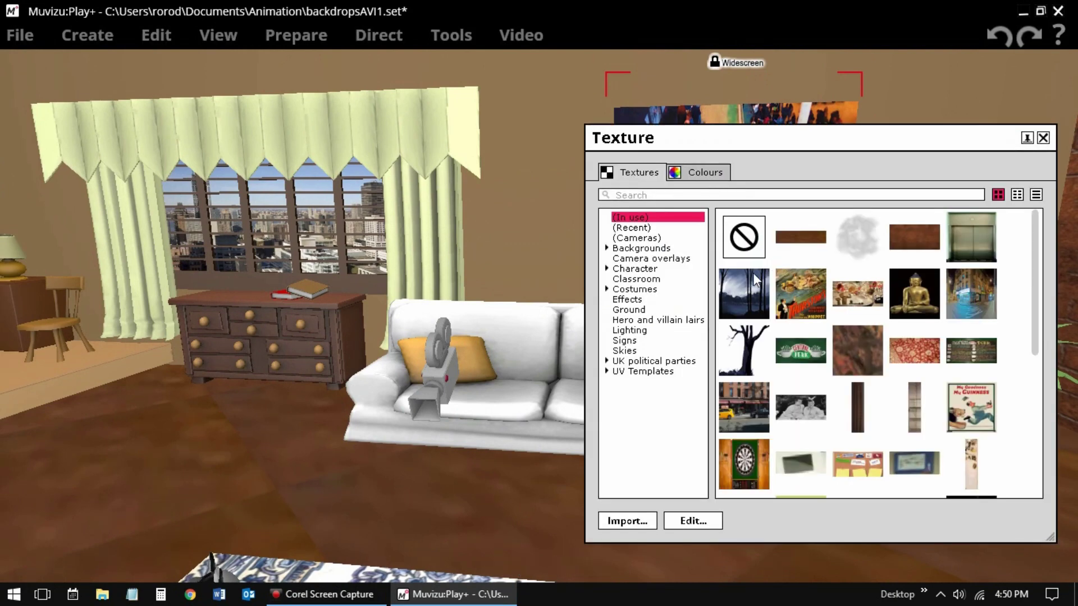
scroll(809, 331, "down", 2)
scroll(809, 331, "up", 2)
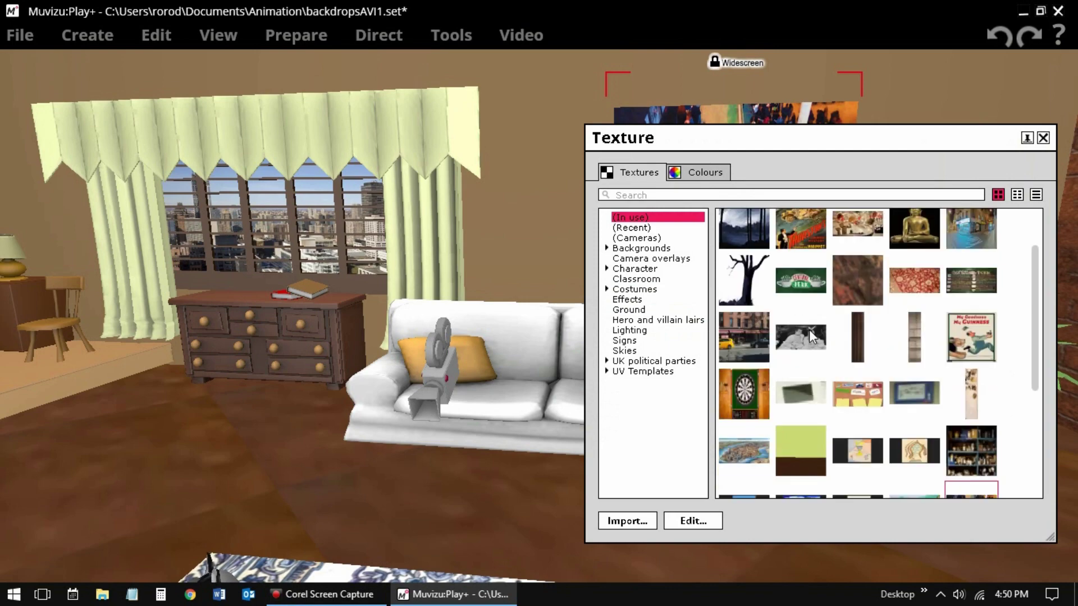
left_click(795, 273)
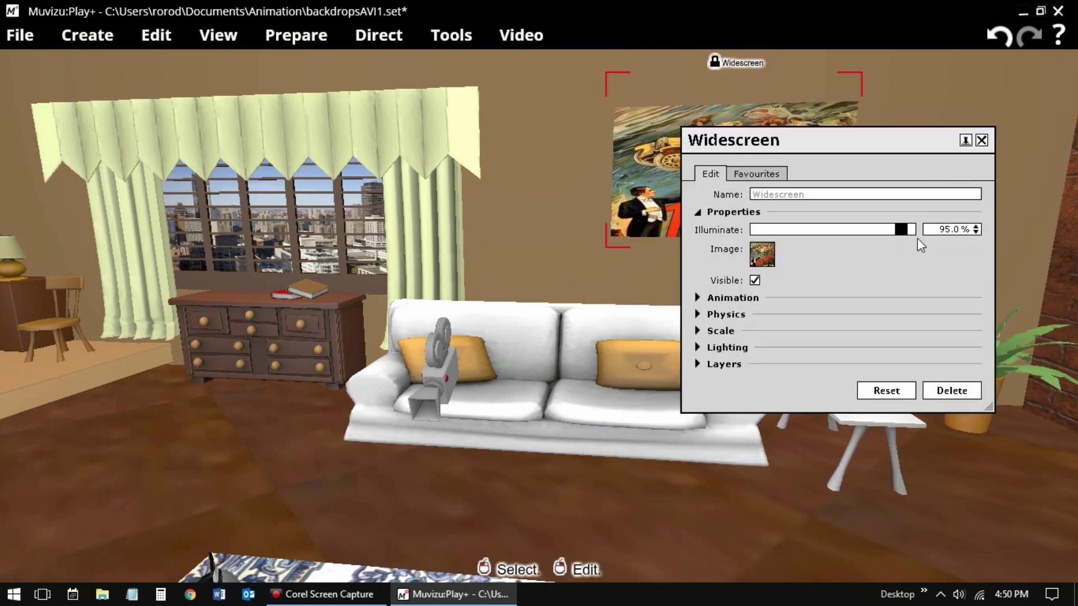
left_click(983, 141)
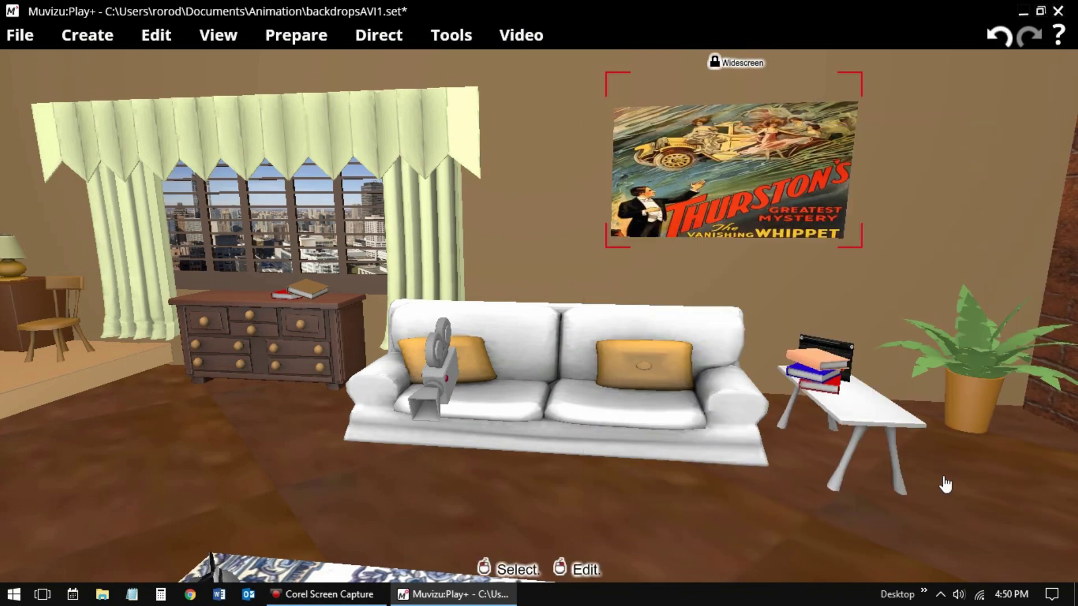
Step: Undo the image change on the picture above the sofa
right_click_drag(784, 515, 786, 515)
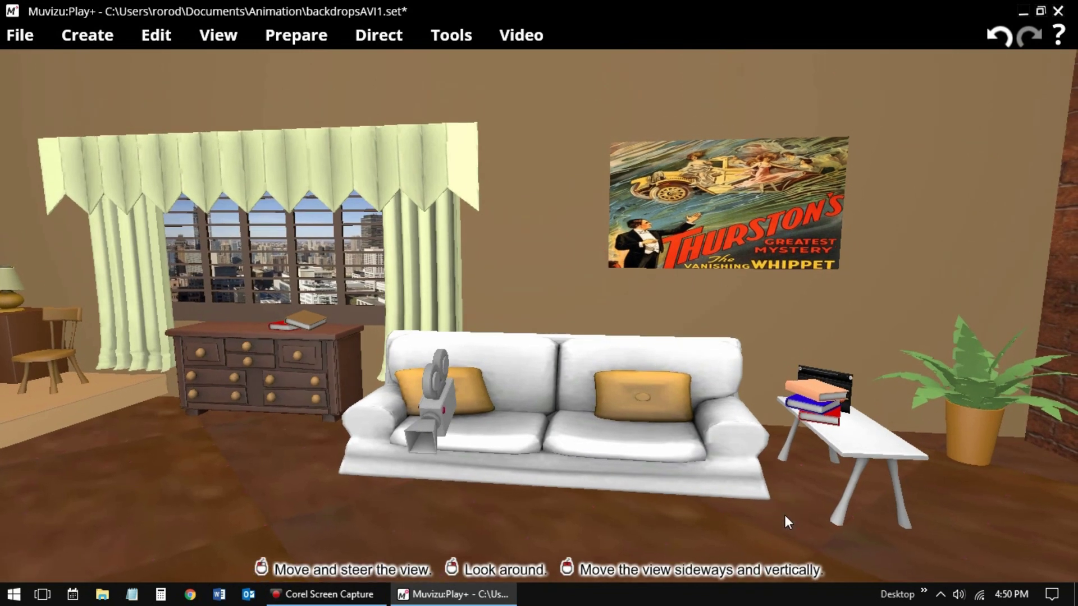
left_click(998, 38)
Step: Import frontNight.png as the image of the super-wide backdrop behind the window by the computer desk
left_click_drag(931, 499, 921, 500)
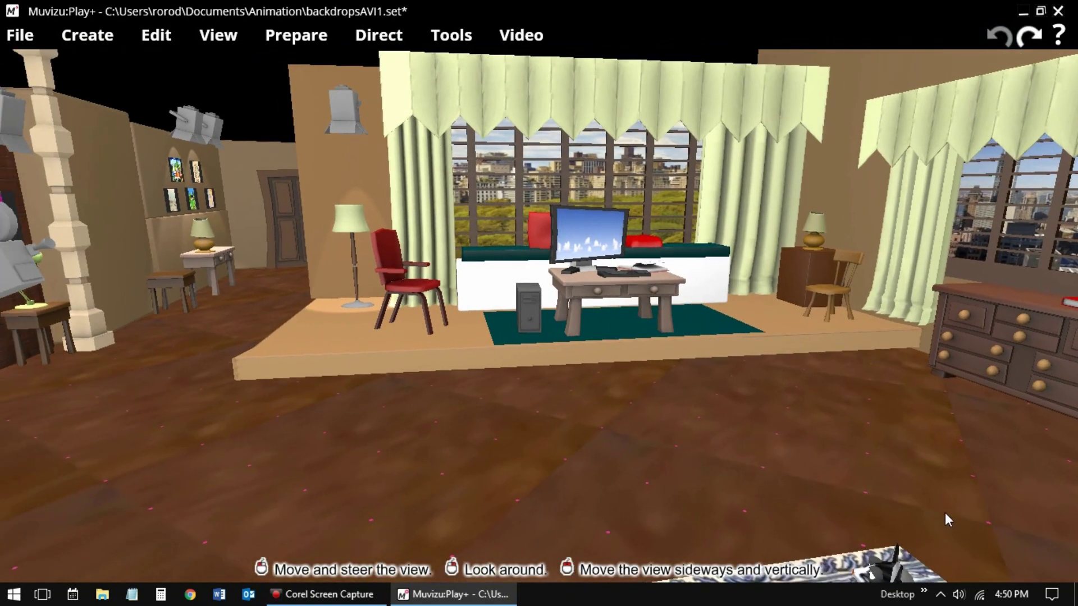
left_click_drag(645, 505, 808, 236)
right_click_drag(823, 112, 977, 336)
left_click_drag(976, 337, 817, 167)
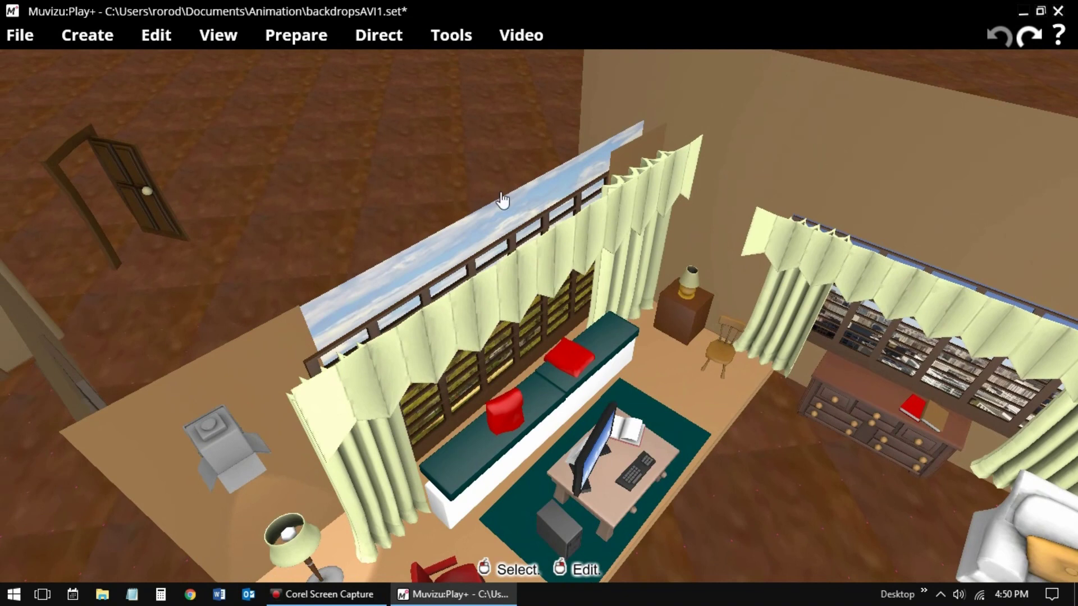
right_click(456, 240)
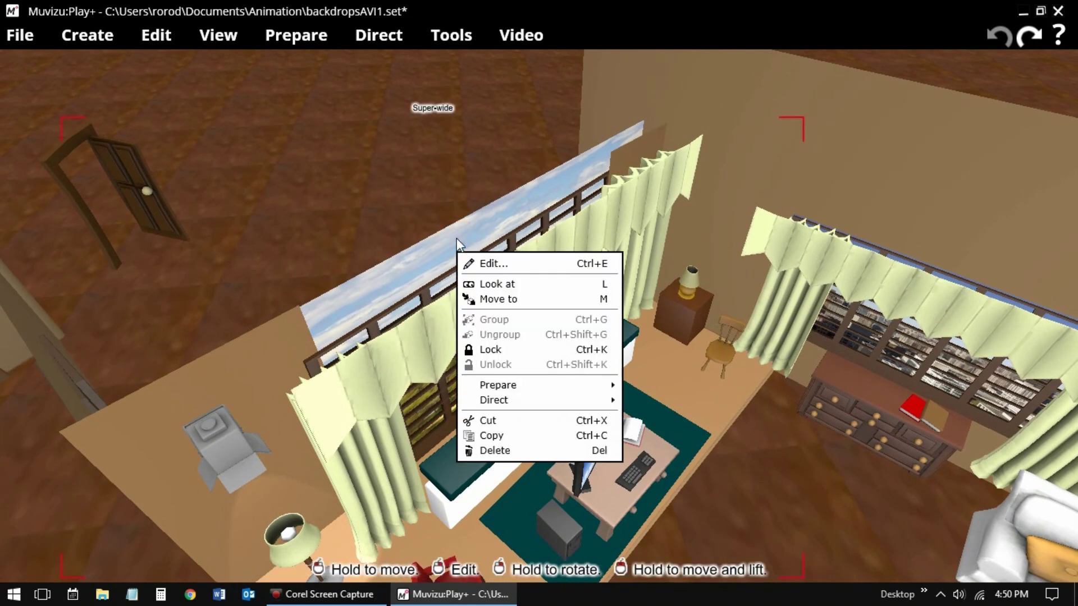
left_click(486, 263)
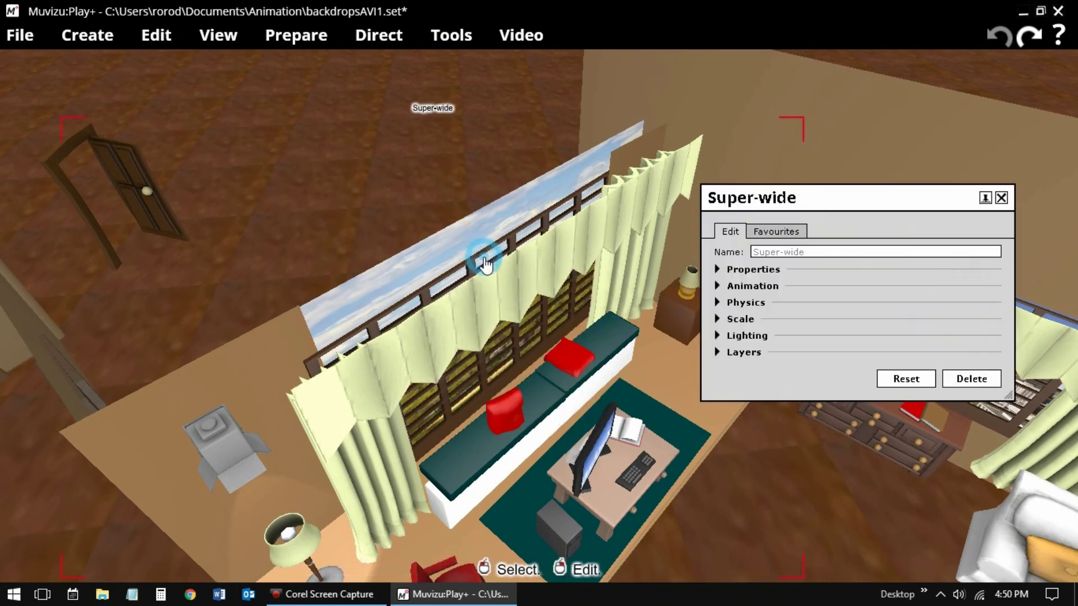
left_click(753, 269)
left_click(785, 274)
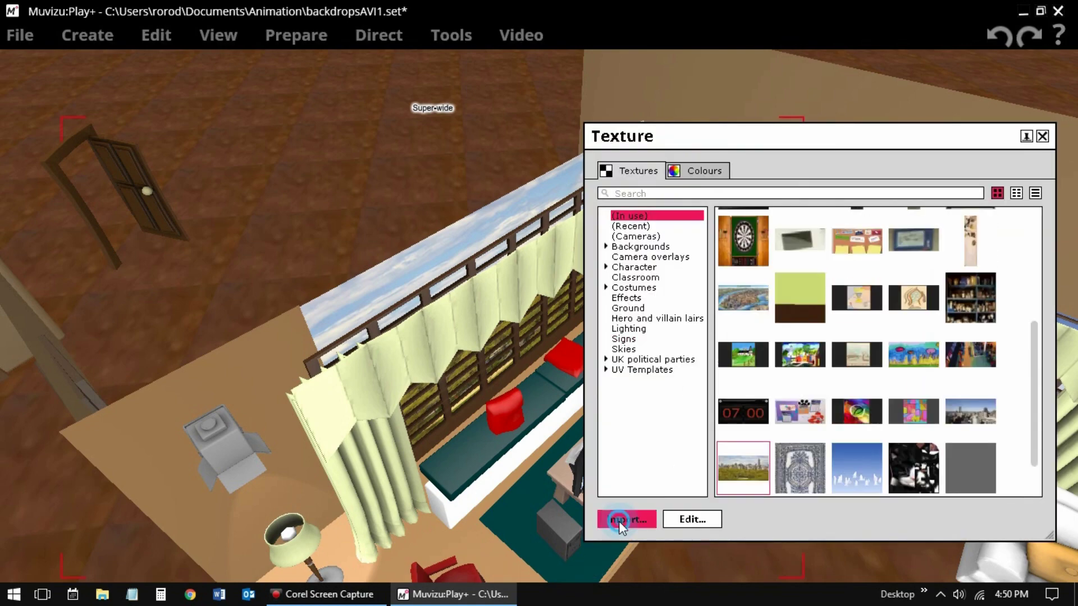
left_click(618, 521)
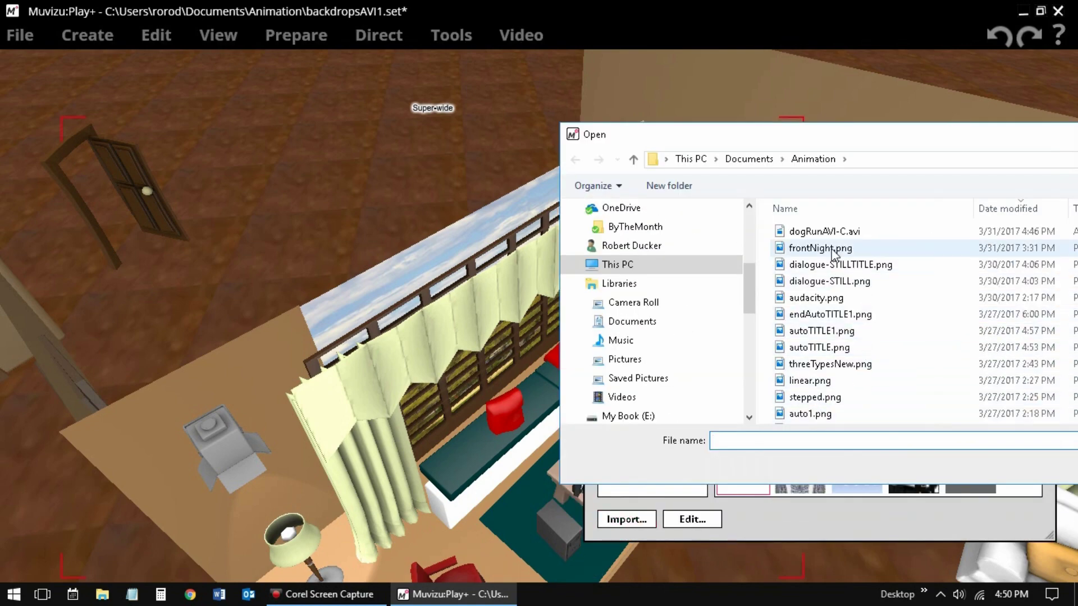
double_click(833, 249)
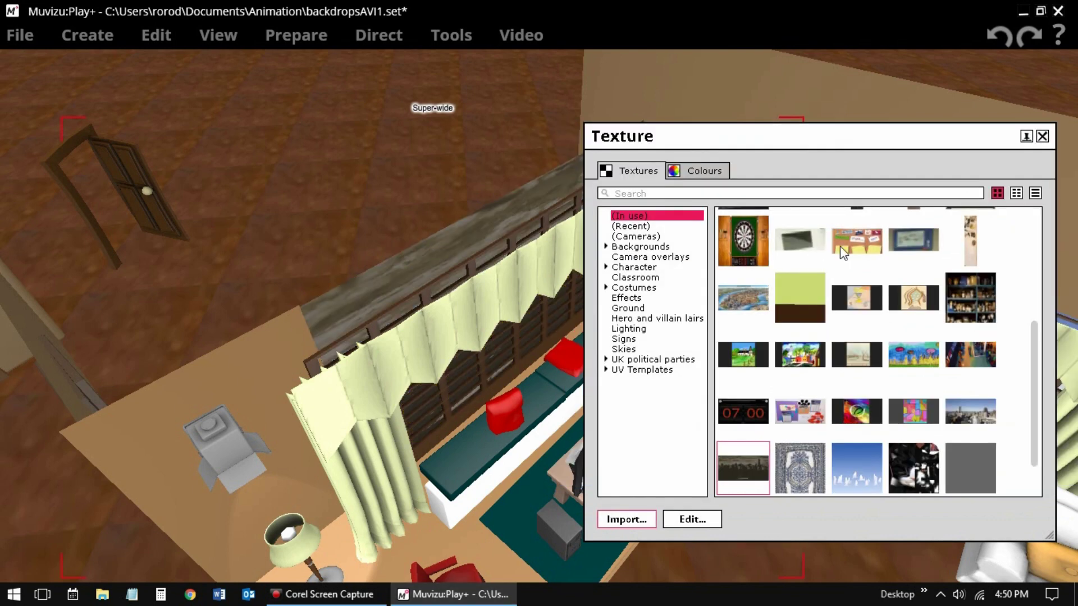
left_click(1041, 137)
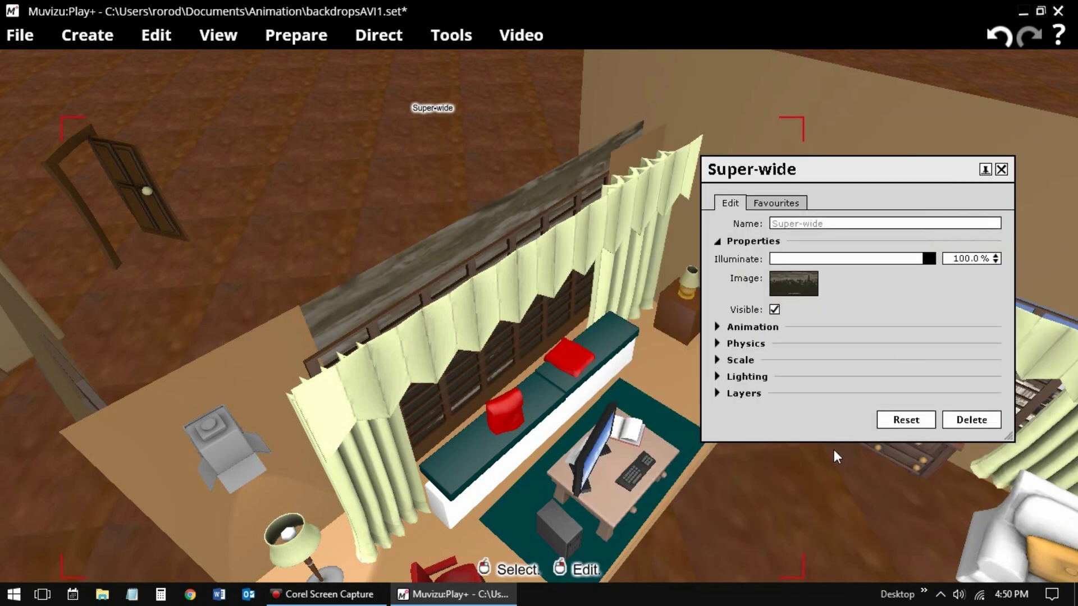
left_click(1001, 170)
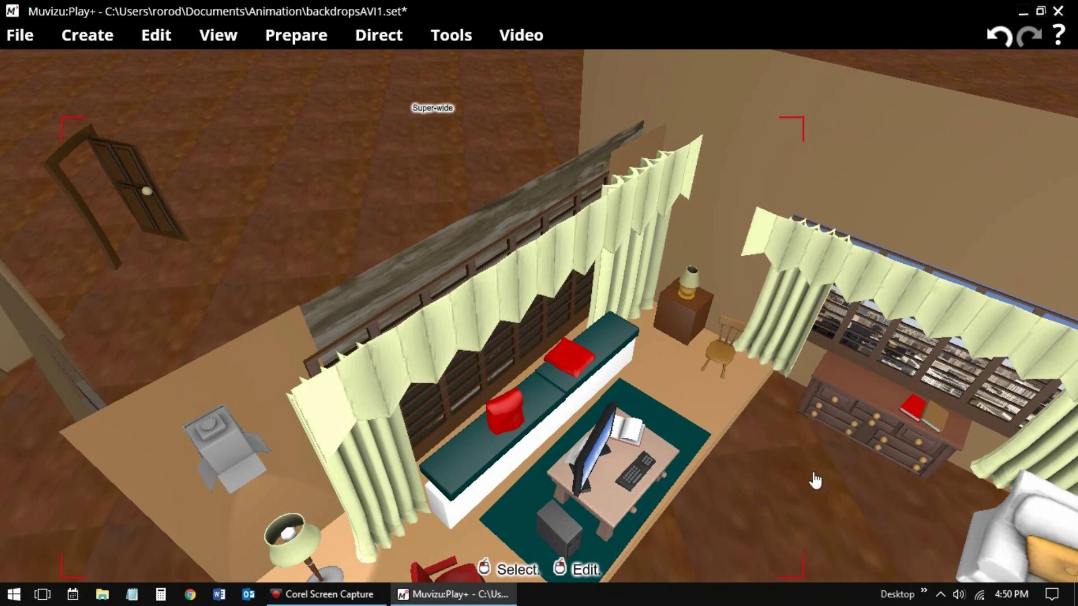
Step: Import sideWindowNight.png as the image of the square backdrop behind the window above the dresser
right_click_drag(814, 481, 753, 490)
mouse_move(755, 475)
left_mouse_down()
mouse_move(754, 455)
mouse_move(758, 466)
left_mouse_up()
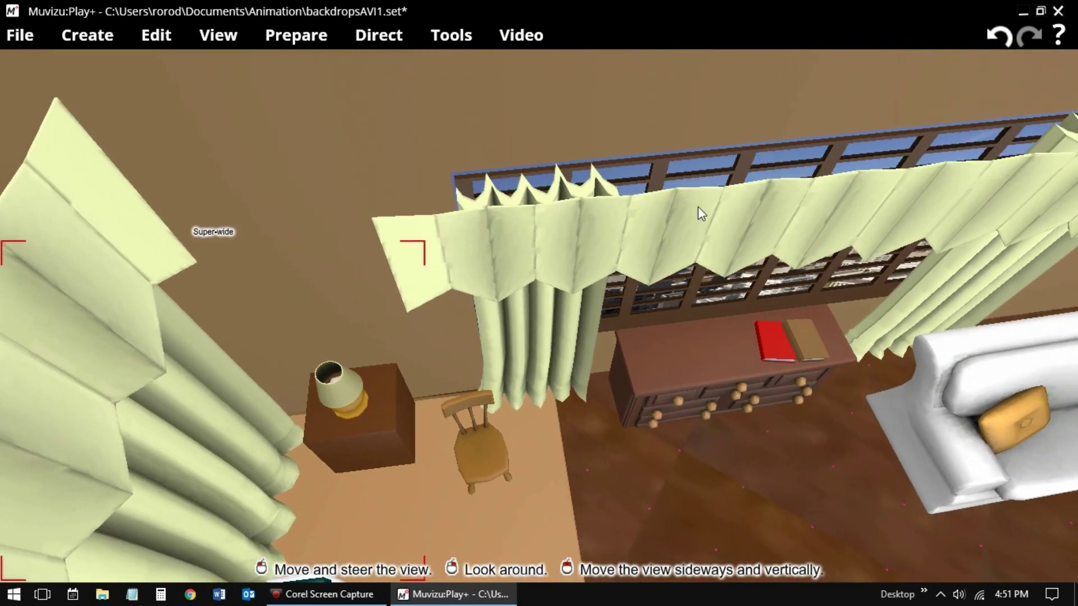
right_click(624, 157)
left_click(645, 179)
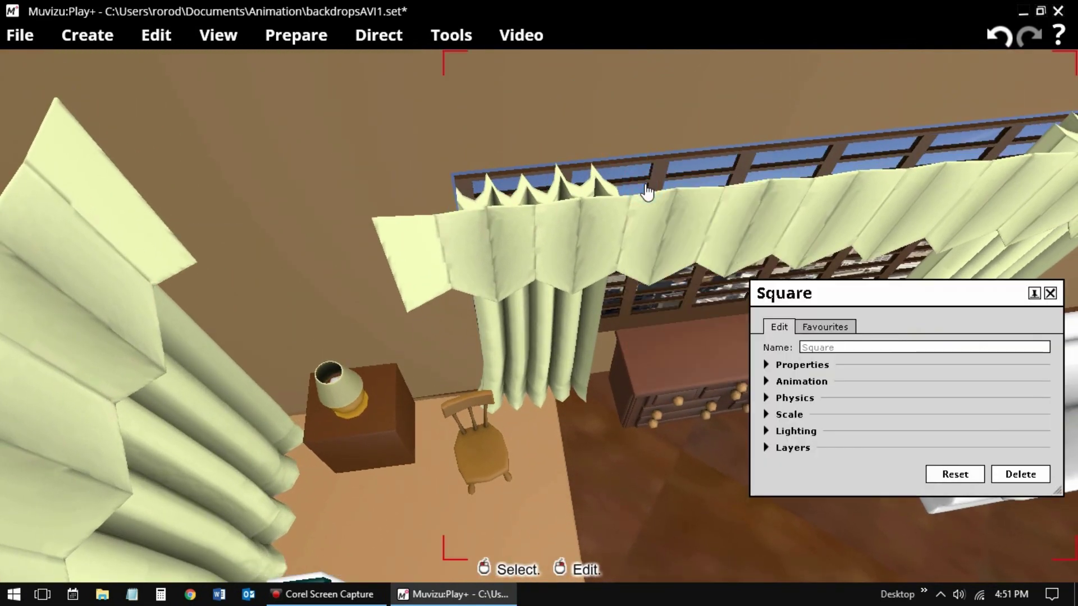
left_click(811, 367)
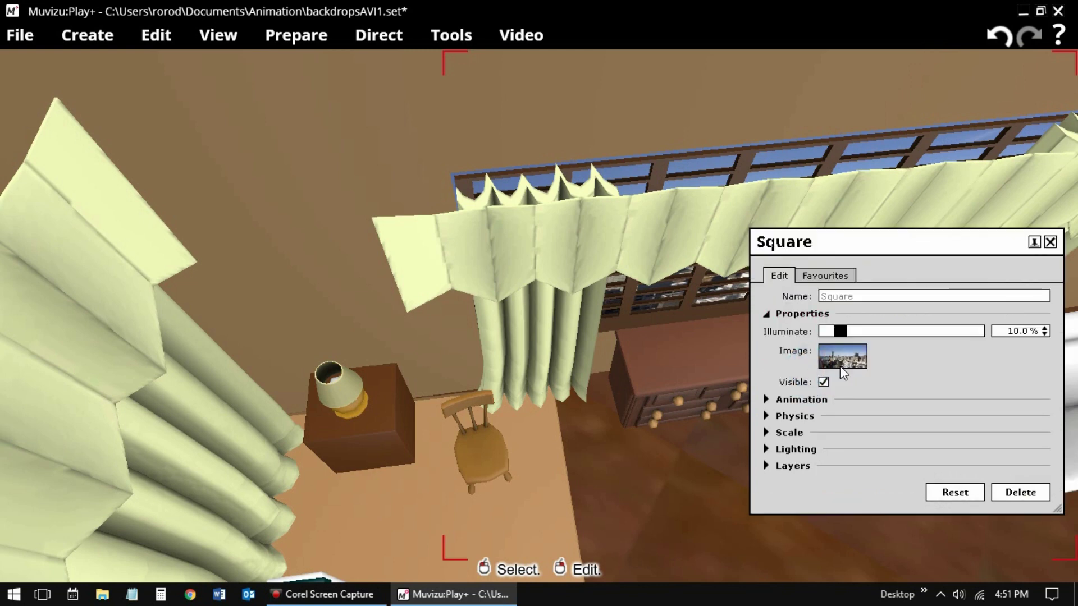
left_click(841, 365)
left_click(599, 505)
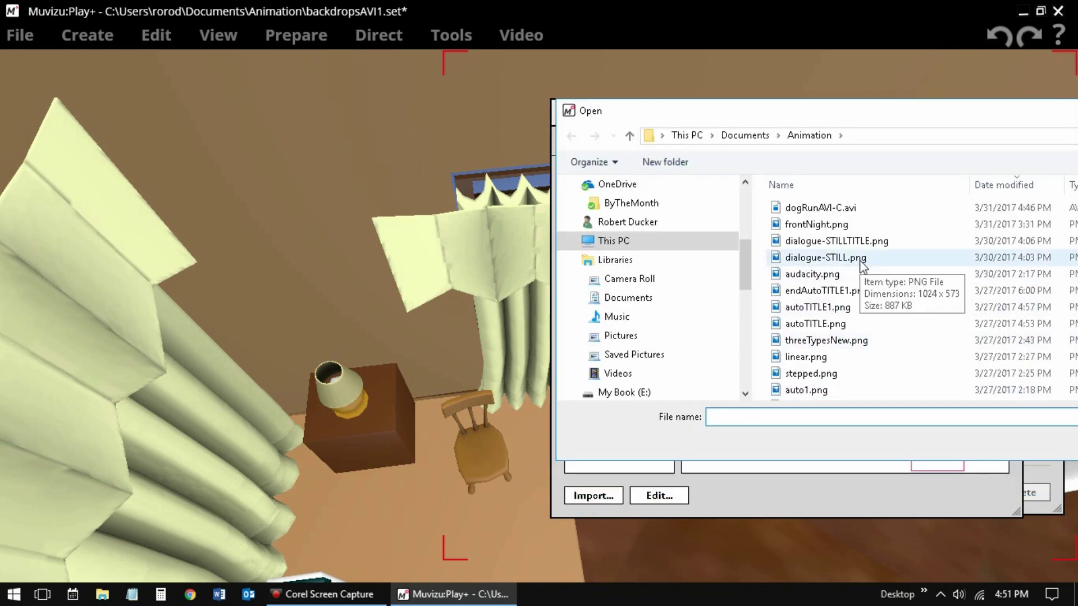
scroll(862, 264, "down", 1)
scroll(863, 264, "down", 1)
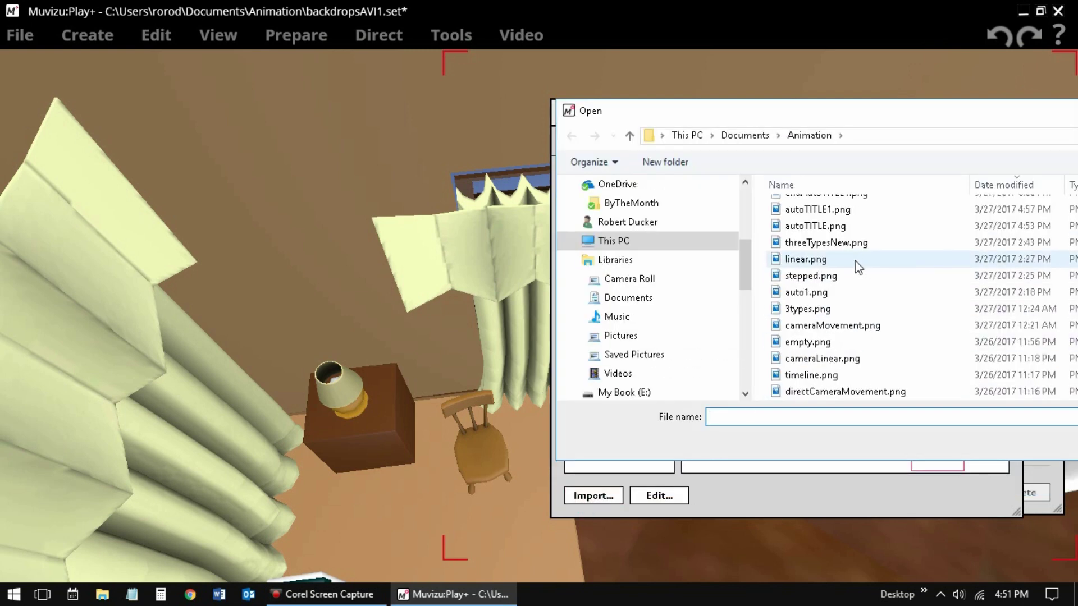
scroll(855, 261, "down", 3)
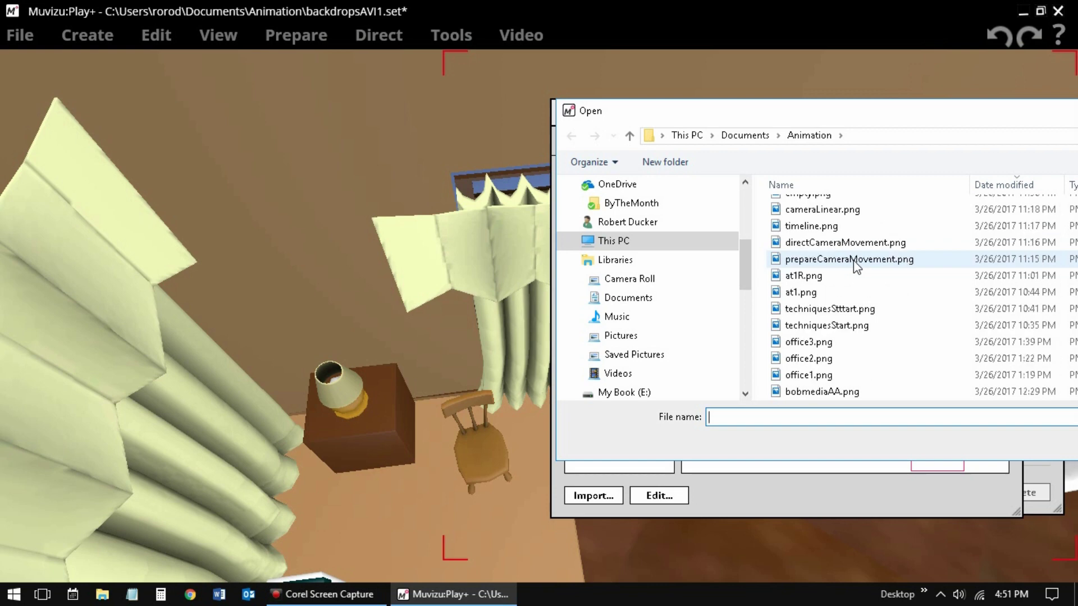
scroll(853, 263, "down", 4)
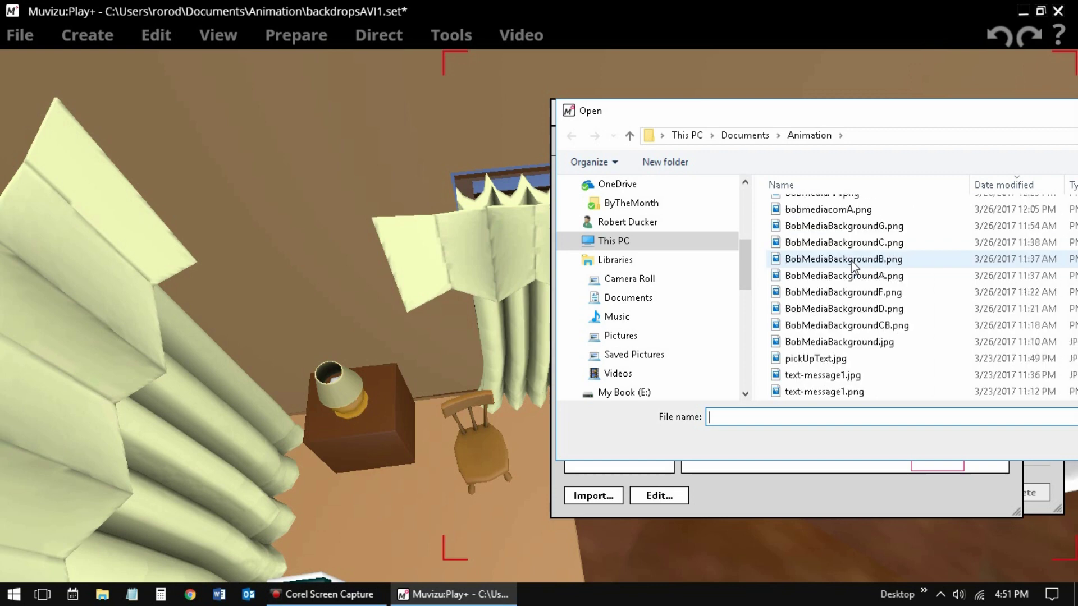
scroll(854, 265, "down", 3)
scroll(853, 265, "down", 4)
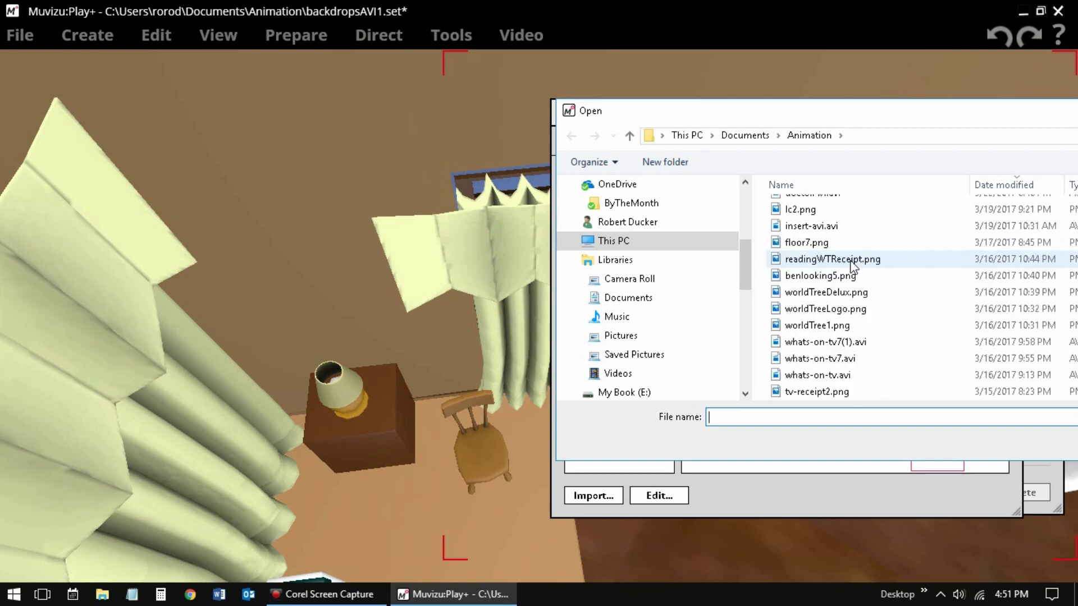
scroll(850, 262, "down", 2)
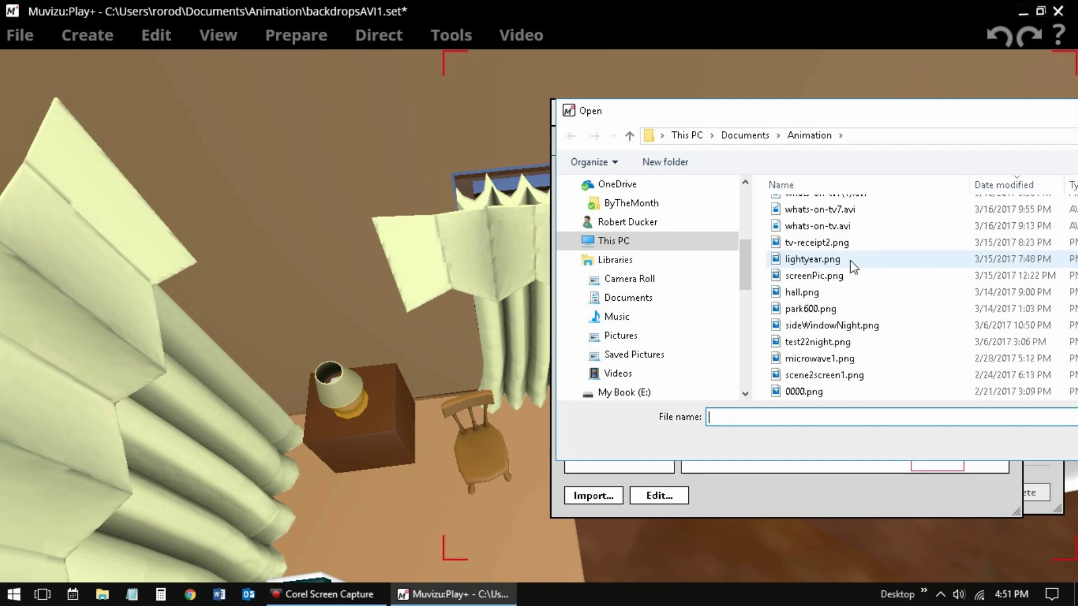
scroll(850, 262, "down", 1)
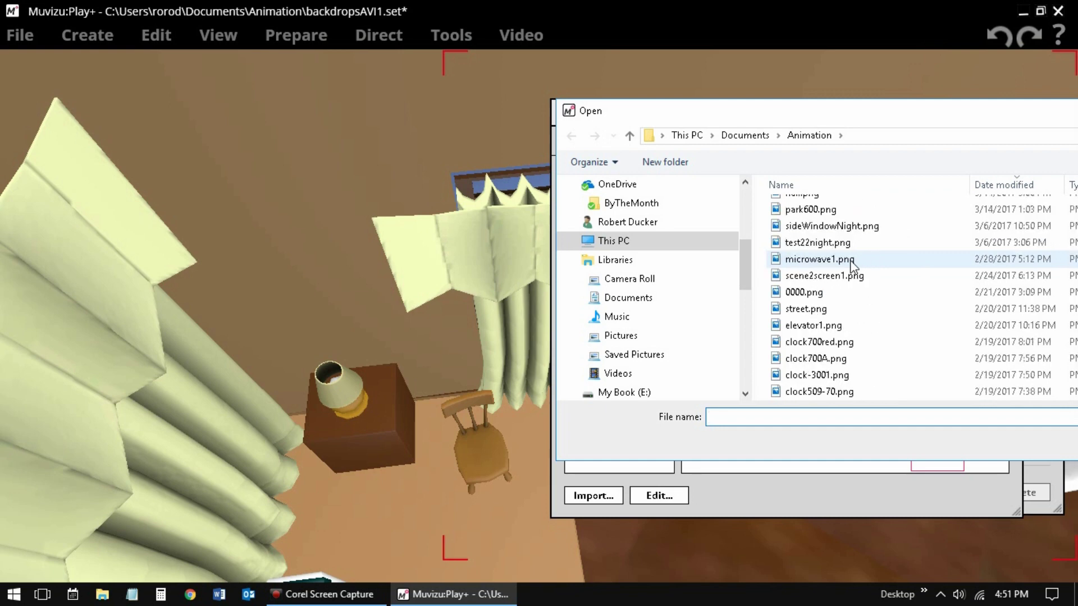
double_click(831, 225)
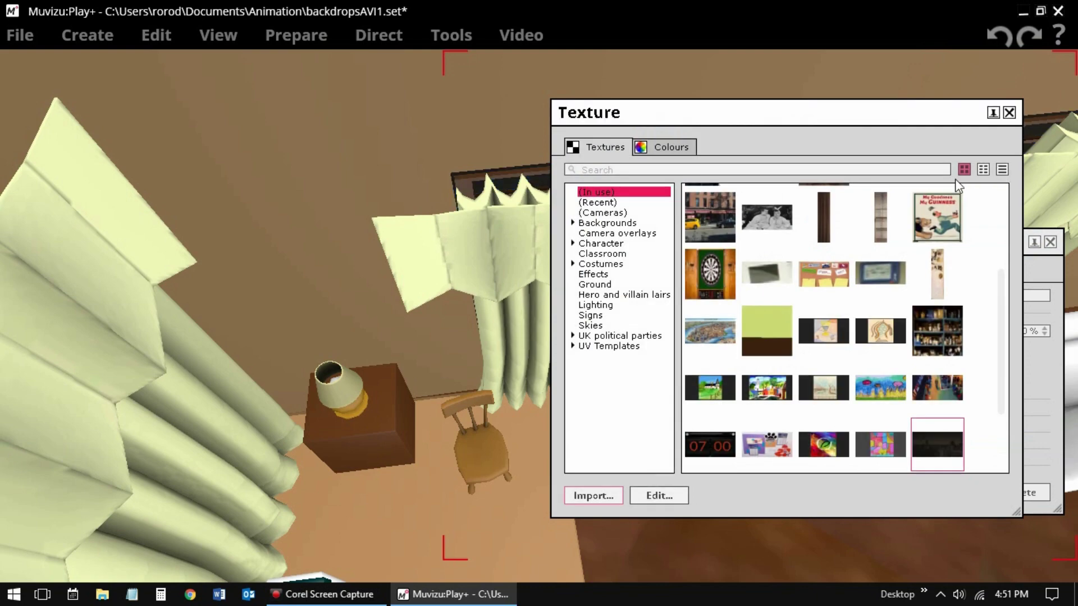
left_click(1008, 113)
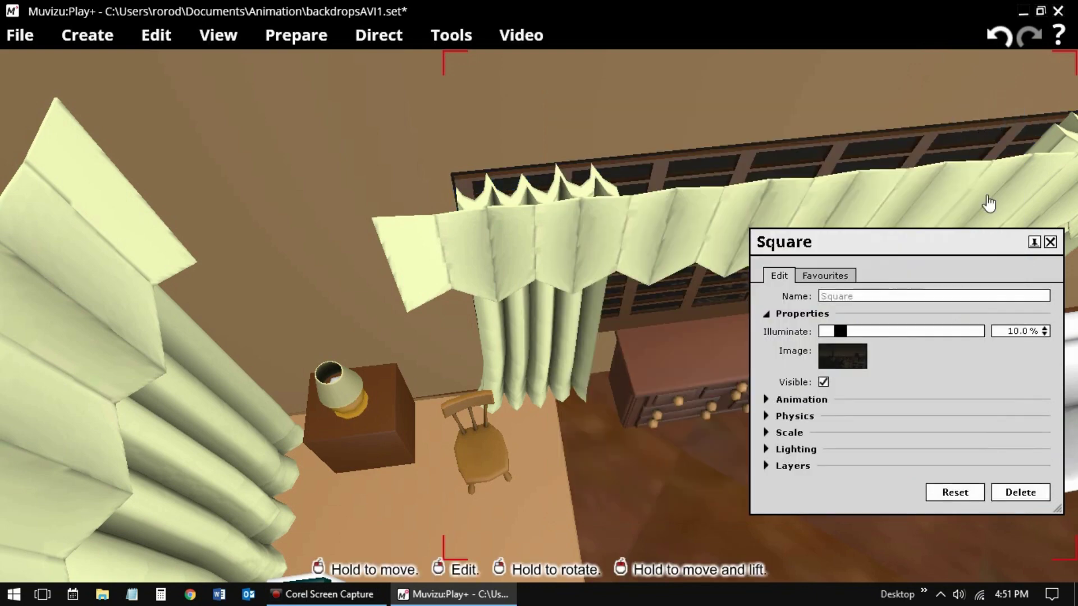
left_click(1050, 243)
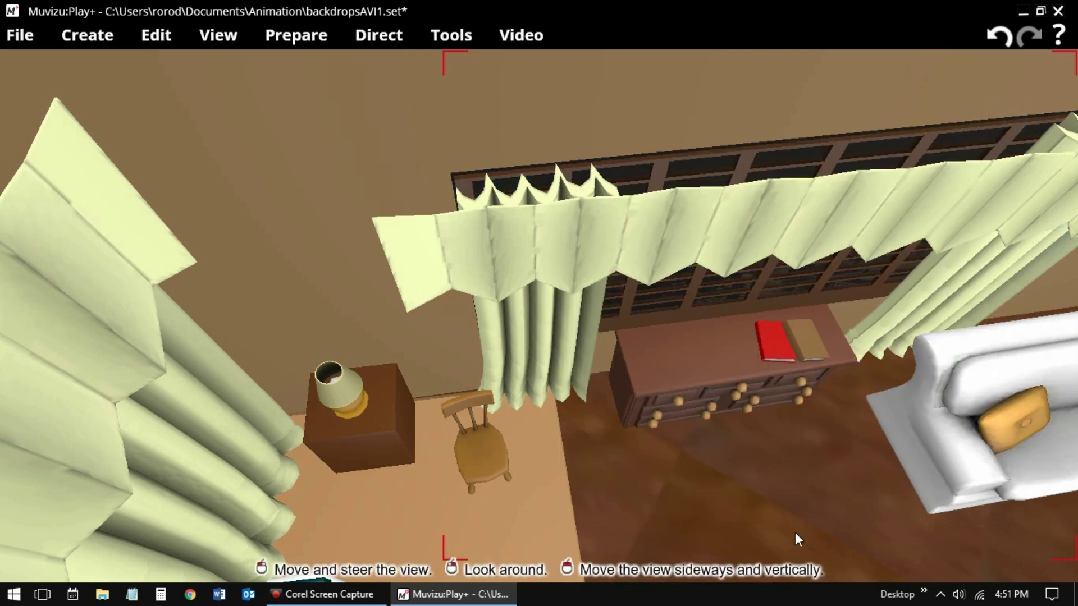
Step: Inspect the night views behind both windows from inside the room, by the computer desk and by the dresser
left_click_drag(796, 534, 416, 453)
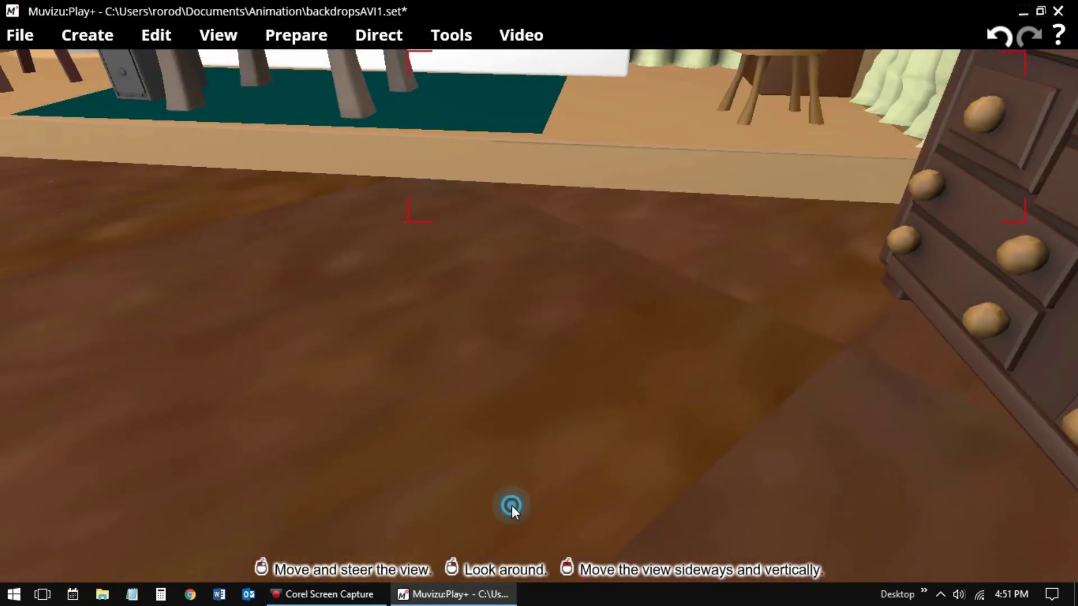
mouse_move(566, 496)
left_mouse_down()
mouse_move(516, 484)
mouse_move(466, 510)
left_mouse_up()
mouse_move(466, 510)
right_mouse_down()
mouse_move(469, 494)
mouse_move(468, 510)
right_mouse_up()
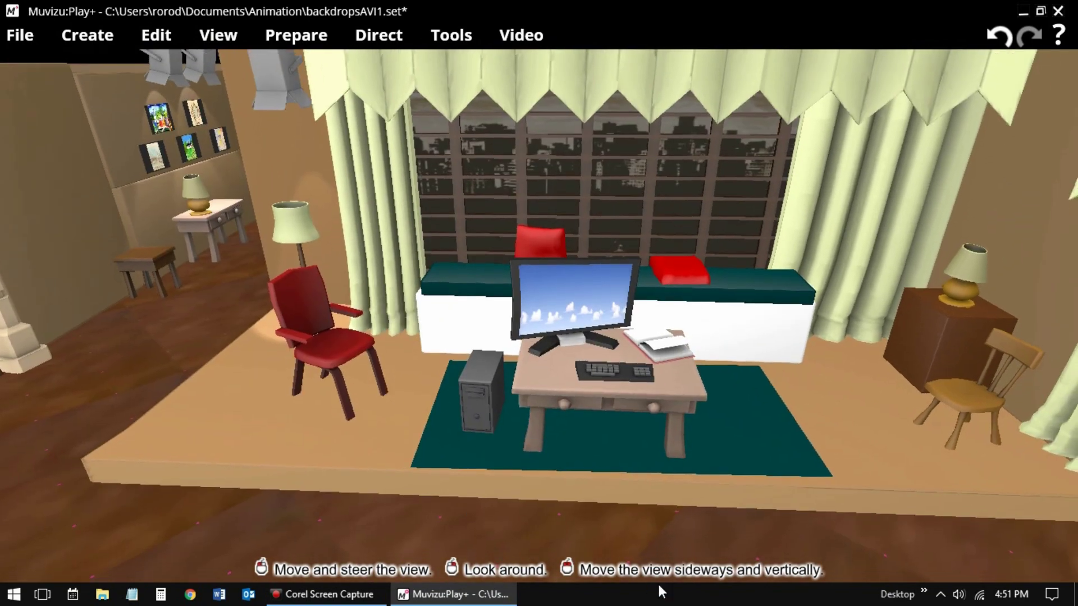
middle_click_drag(683, 544, 677, 514)
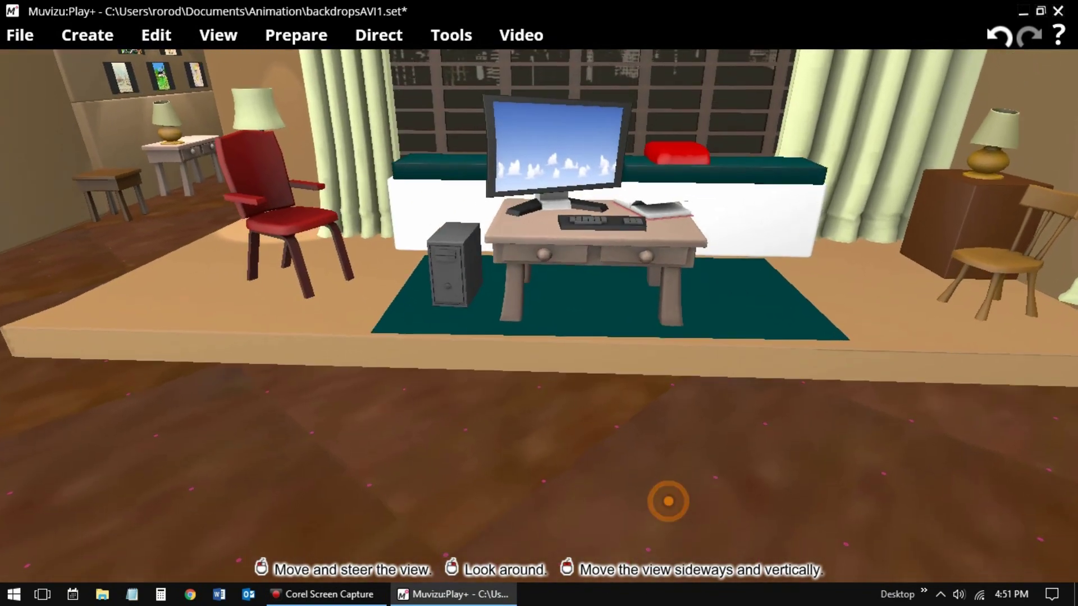
right_click_drag(668, 501, 776, 522)
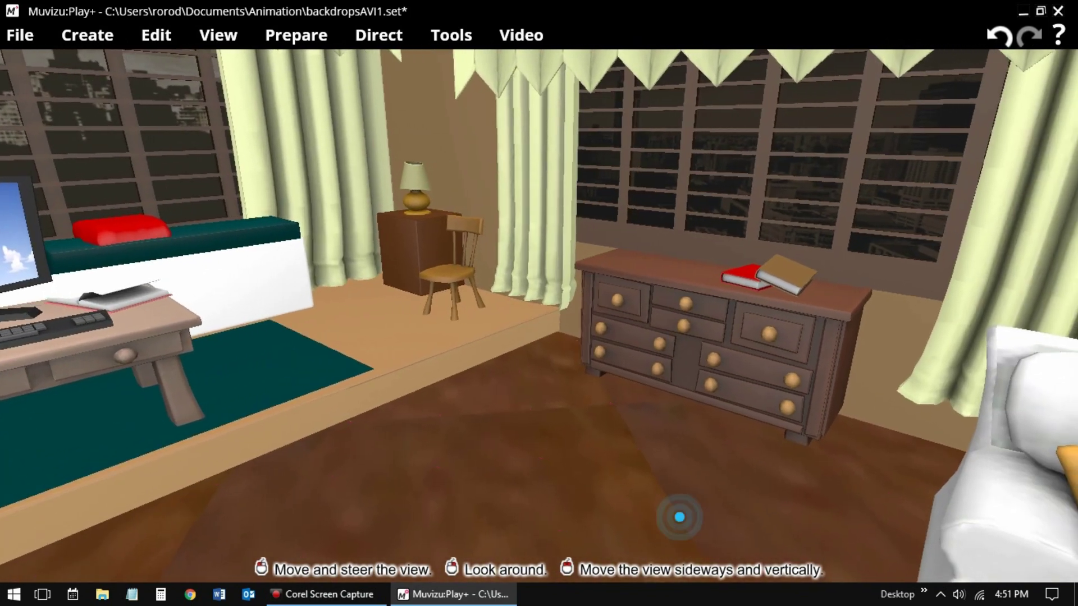
mouse_move(588, 475)
left_mouse_down()
mouse_move(584, 489)
mouse_move(565, 469)
mouse_move(557, 479)
left_mouse_up()
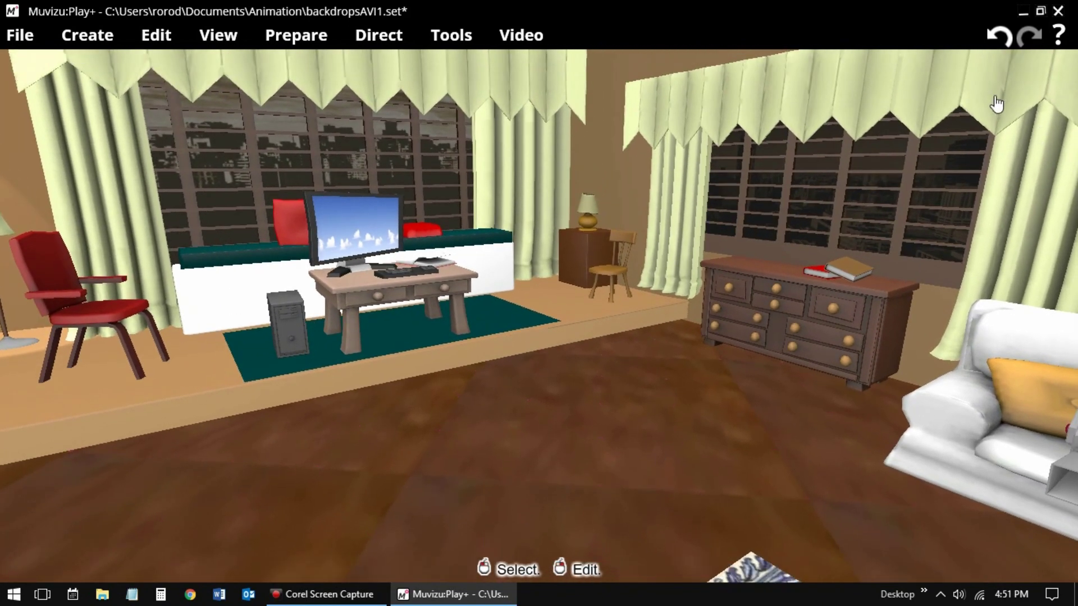
Step: Undo the night image changes on both window backdrops
left_click(998, 44)
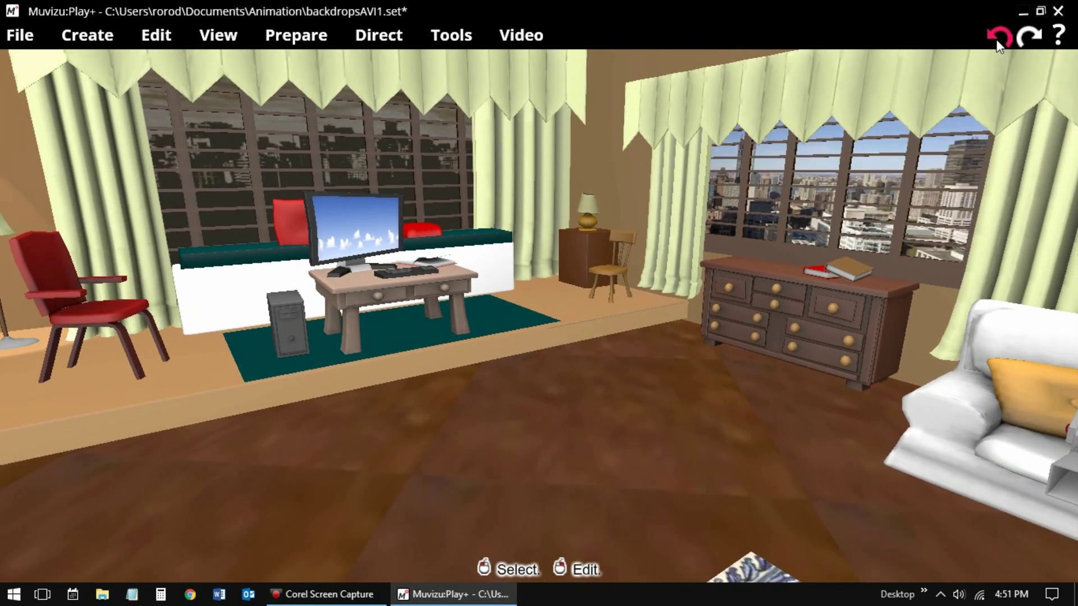
left_click(996, 39)
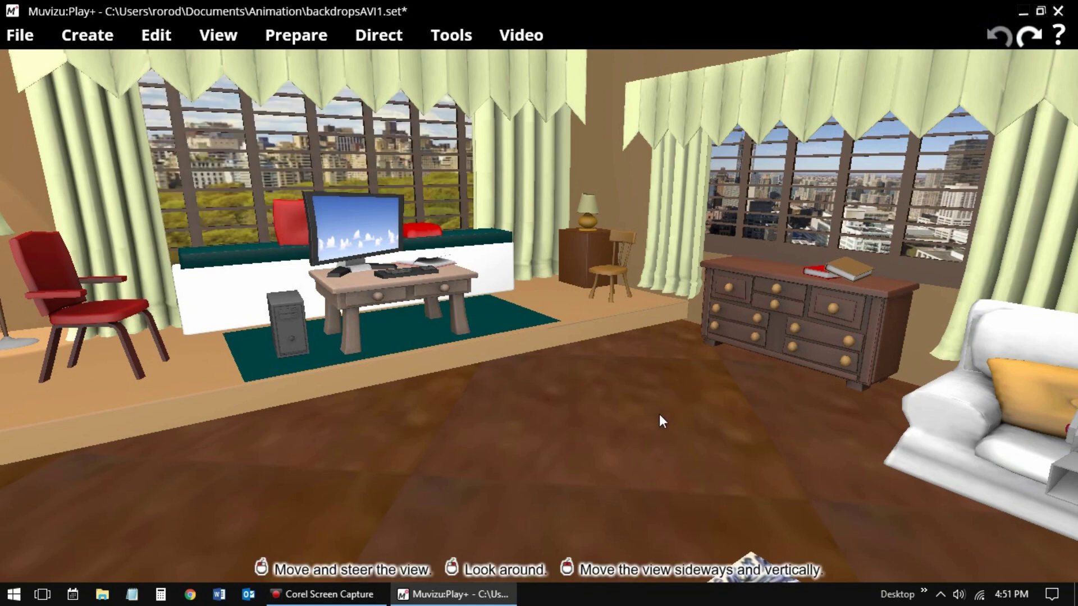
right_click_drag(659, 414, 477, 444)
left_click_drag(617, 477, 659, 413)
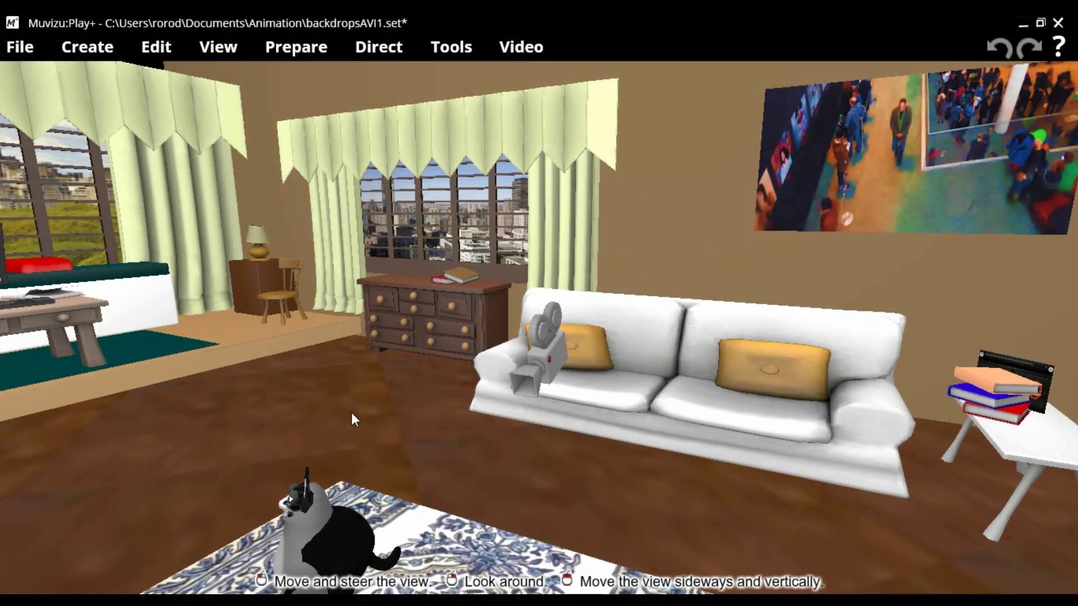
Step: Change the image of the widescreen picture above the sofa to the pinned calendars and paw print texture
left_click_drag(351, 412, 408, 302)
right_click(501, 179)
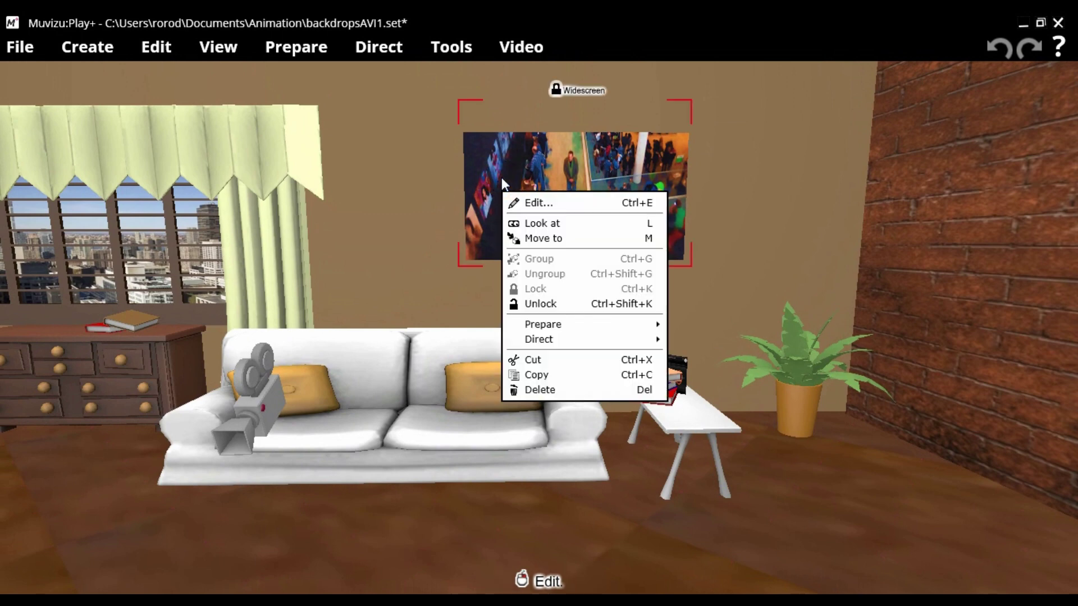
left_click(517, 201)
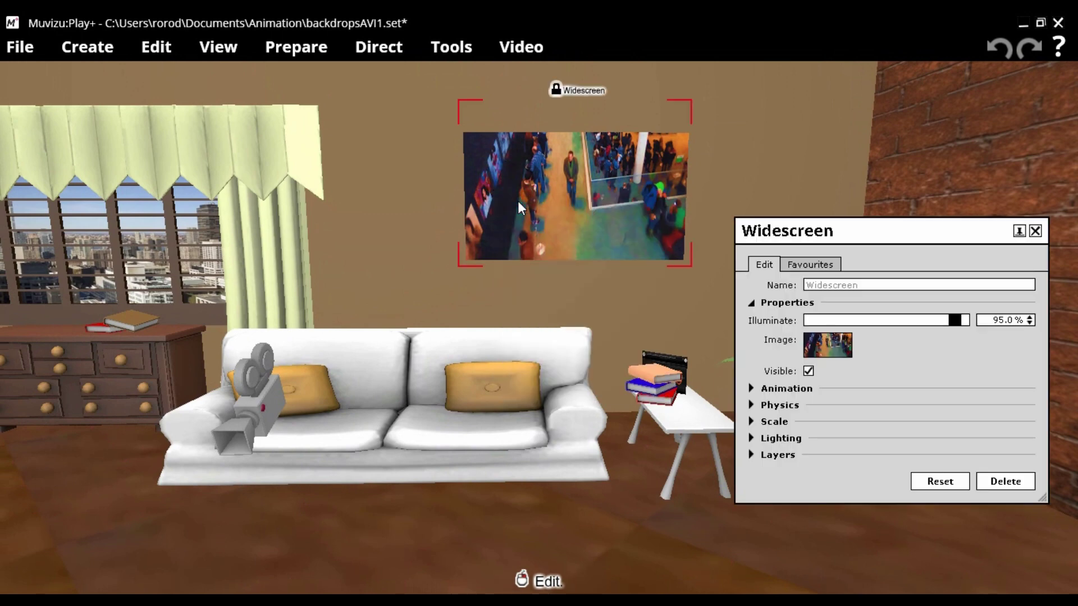
left_click(815, 356)
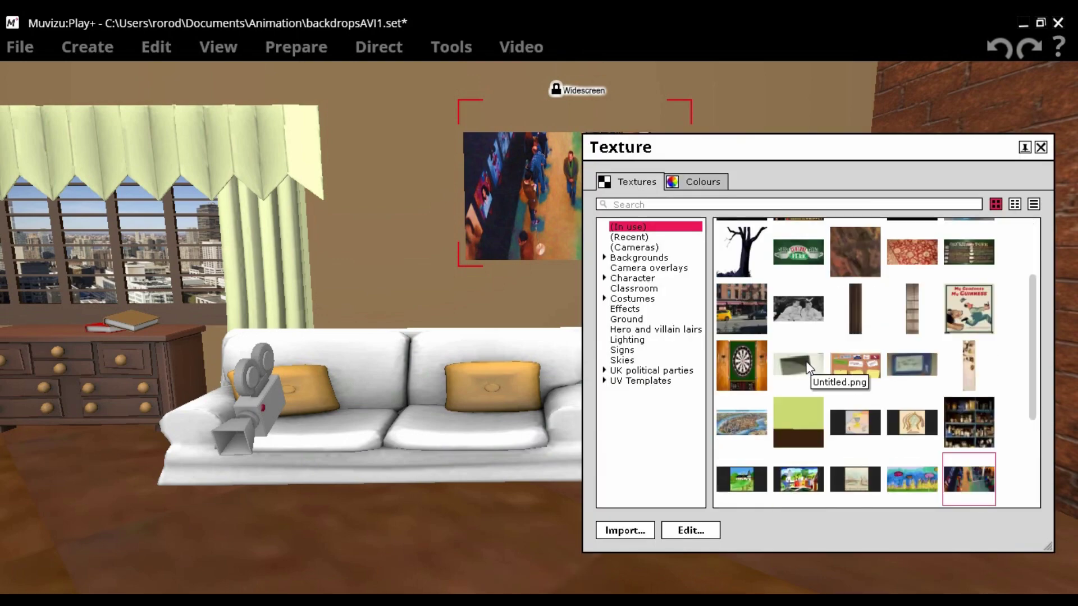
scroll(809, 368, "up", 2)
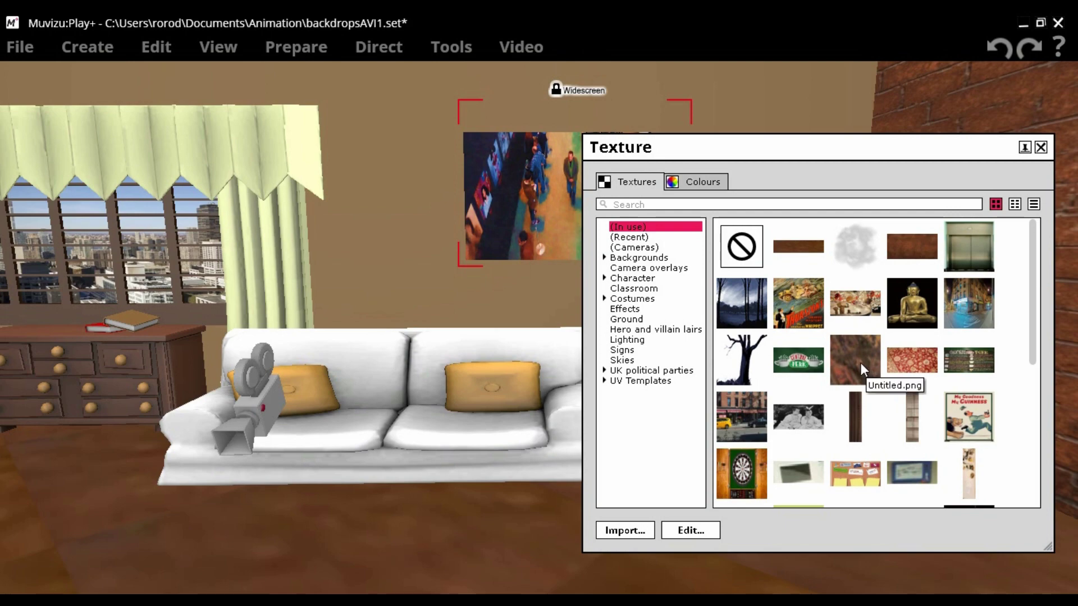
scroll(847, 361, "down", 2)
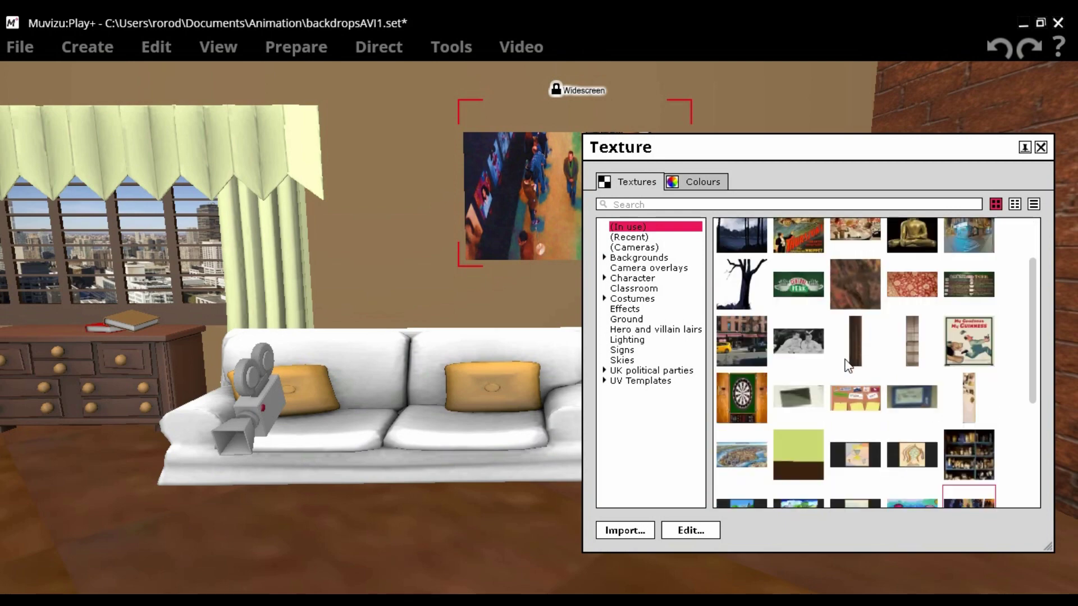
scroll(847, 365, "down", 1)
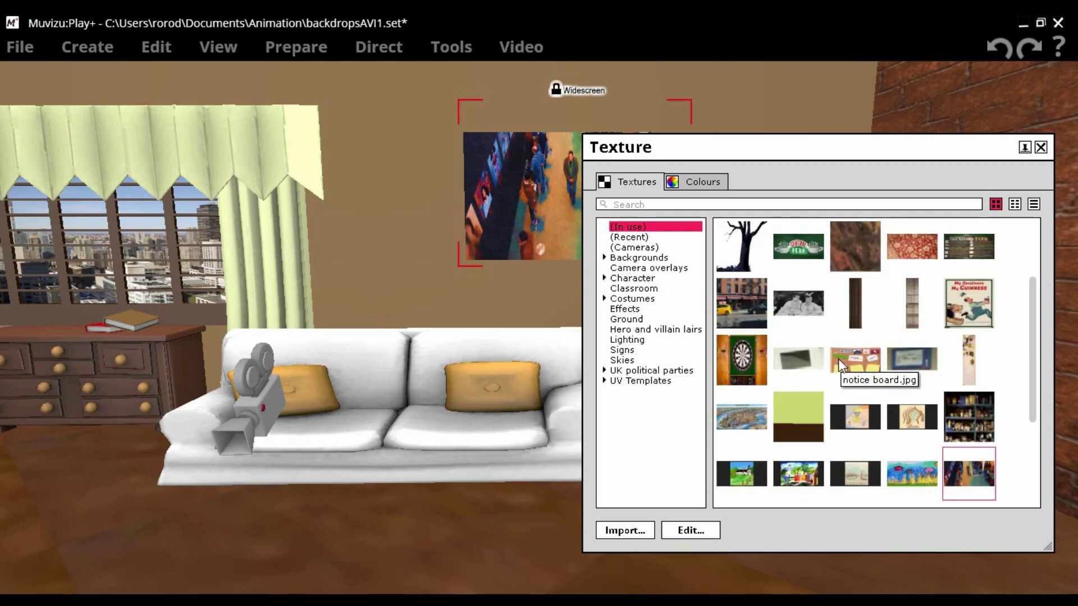
scroll(838, 360, "down", 1)
scroll(835, 358, "down", 1)
scroll(832, 360, "down", 1)
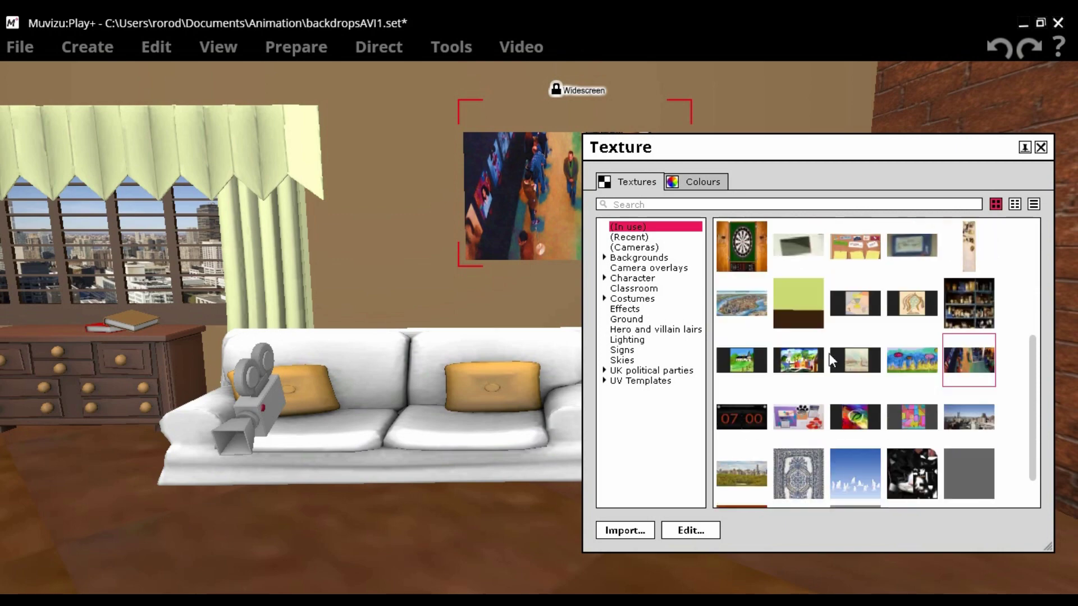
scroll(826, 358, "down", 1)
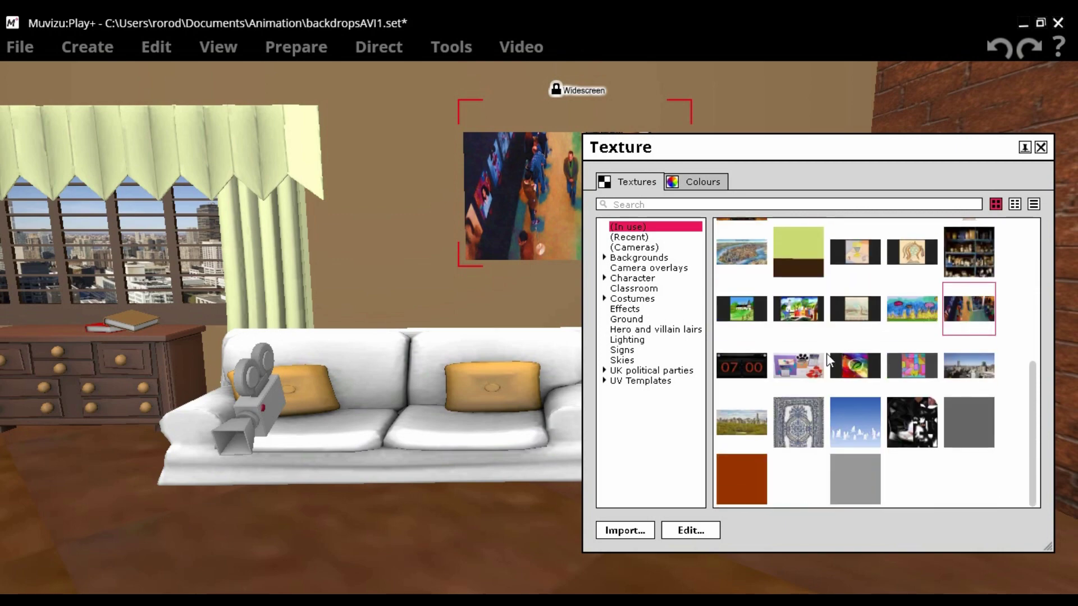
double_click(804, 364)
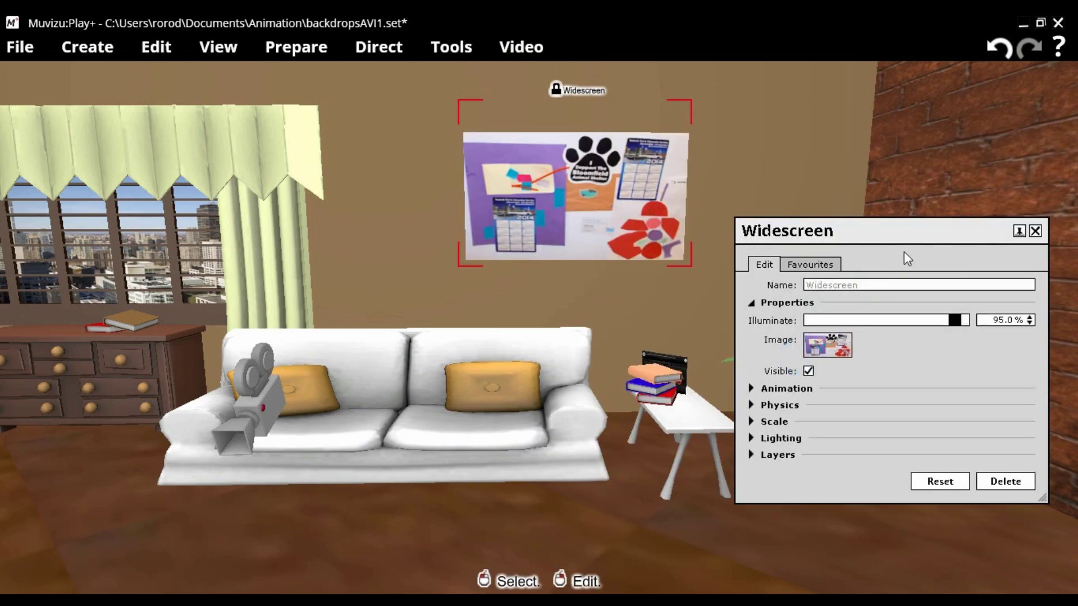
left_click(1035, 230)
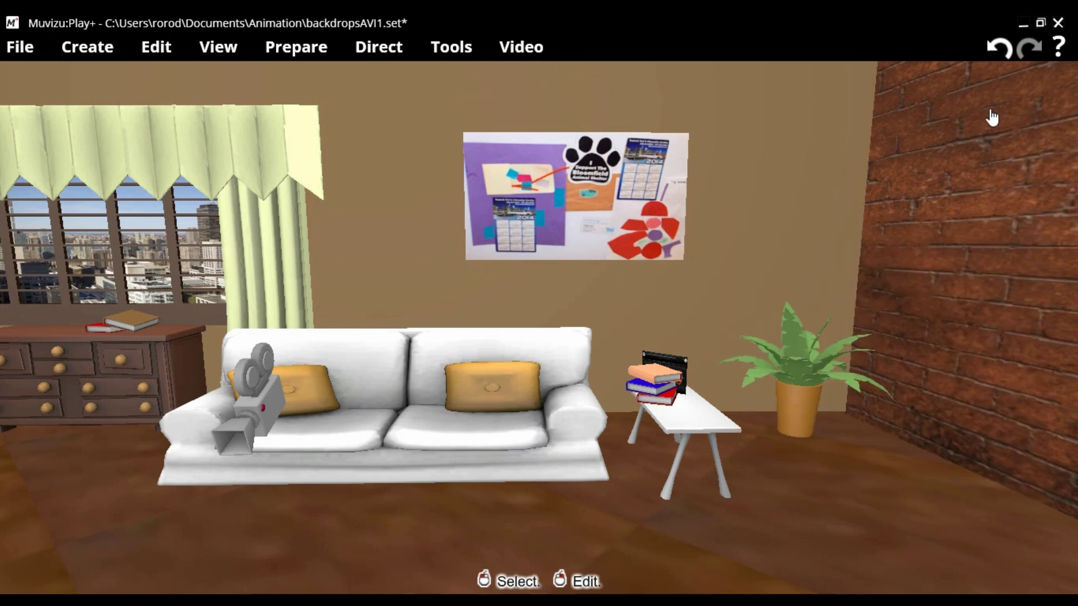
Step: Undo the image change on the picture above the sofa and inspect the image covering the refrigerator in the kitchen
left_click(1001, 49)
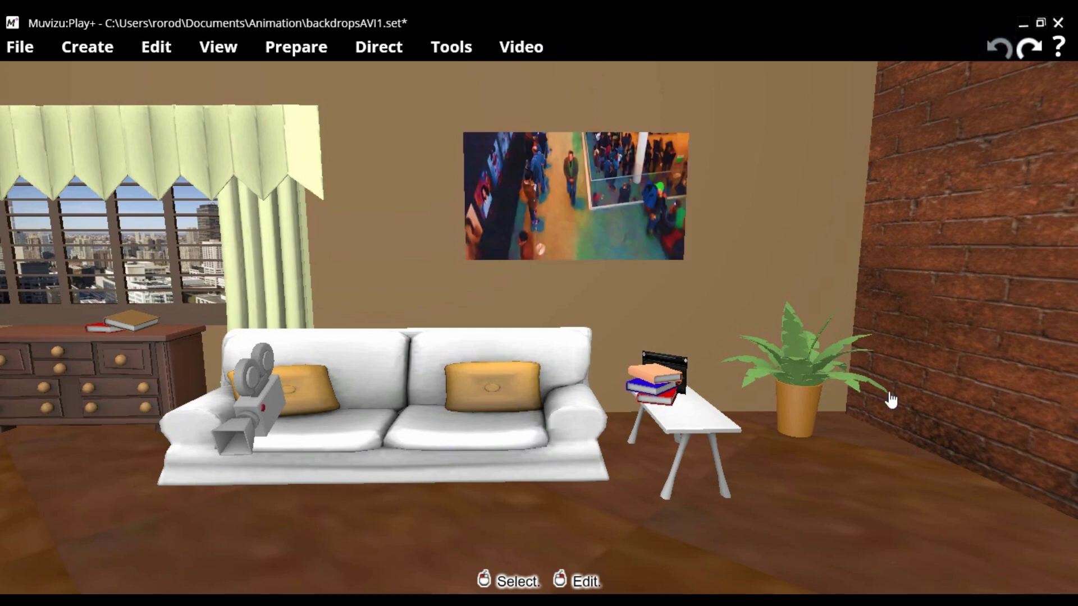
right_click_drag(808, 516, 790, 498)
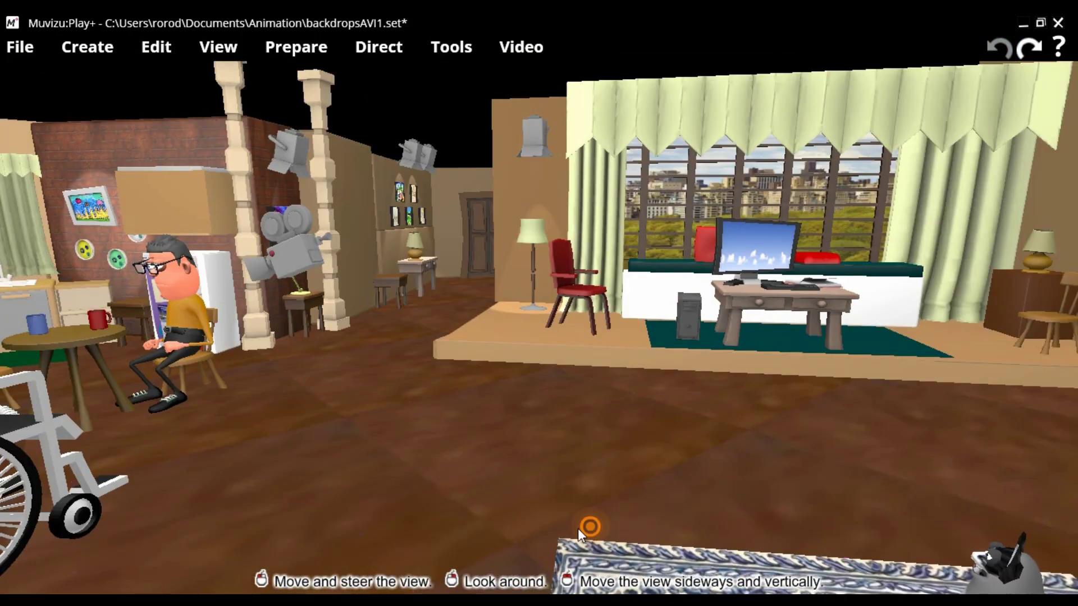
right_click_drag(580, 527, 506, 529)
mouse_move(506, 528)
left_mouse_down()
mouse_move(539, 517)
mouse_move(539, 460)
mouse_move(570, 550)
left_mouse_up()
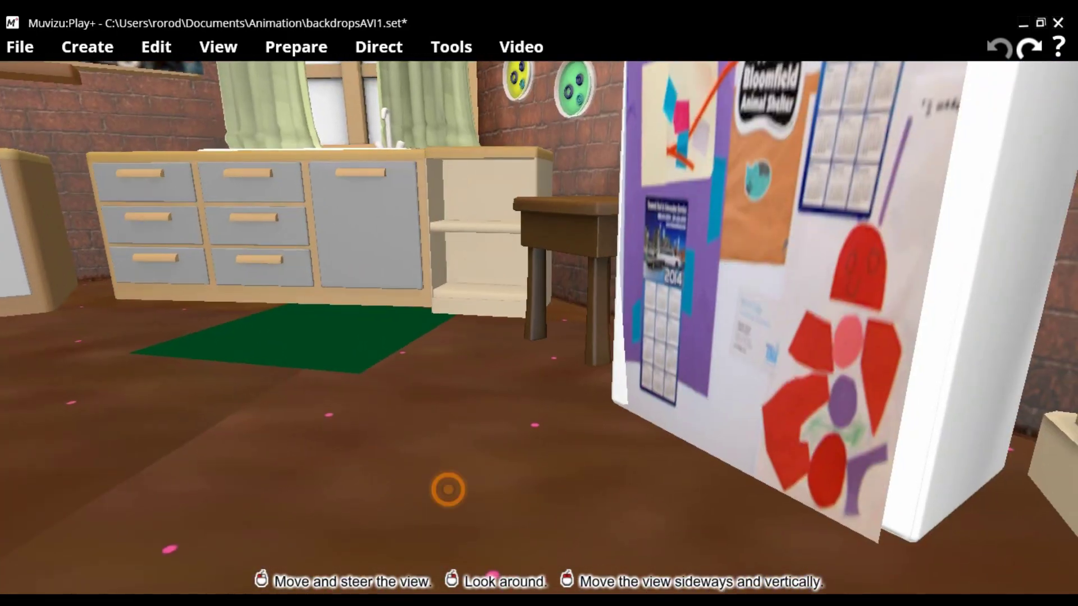
left_click_drag(448, 489, 488, 508)
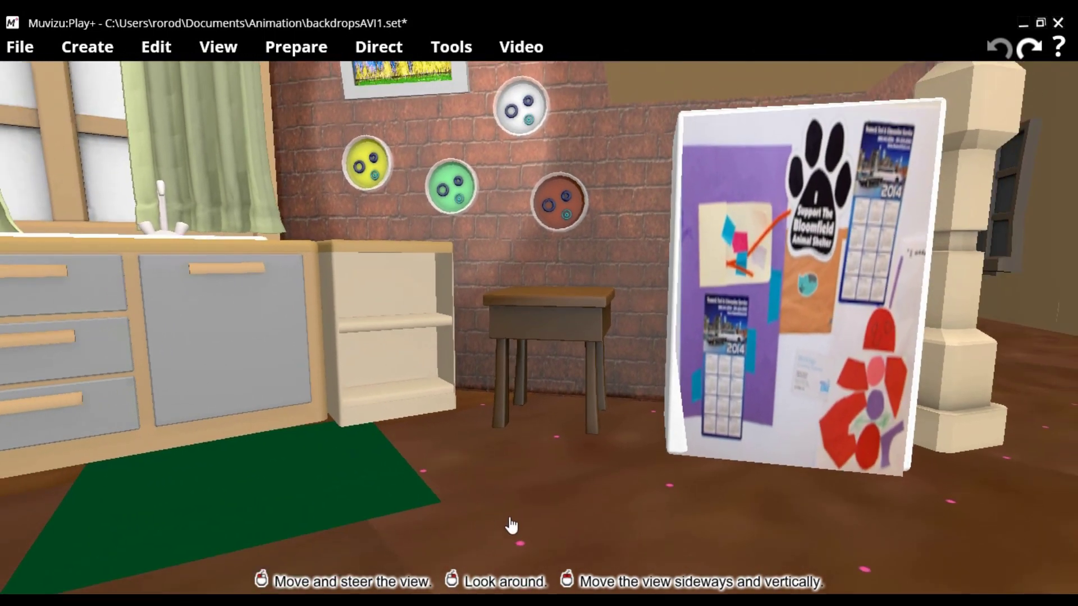
Step: Change the screen image of the monitor on the computer desk to the city skyline and park texture
left_click_drag(568, 511, 536, 524)
left_click_drag(563, 568, 582, 525)
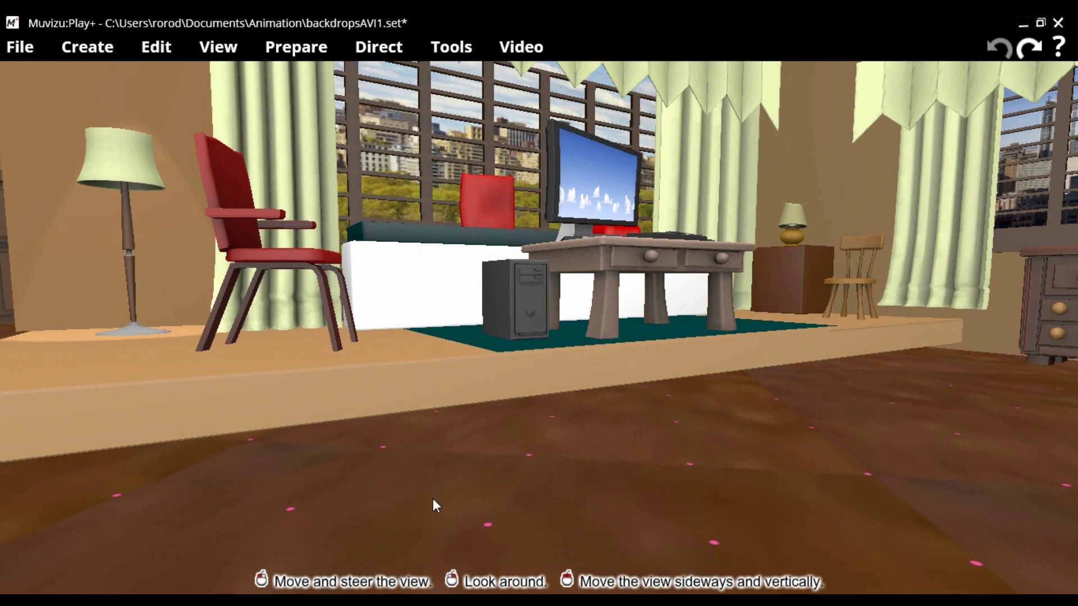
left_click_drag(745, 470, 694, 484)
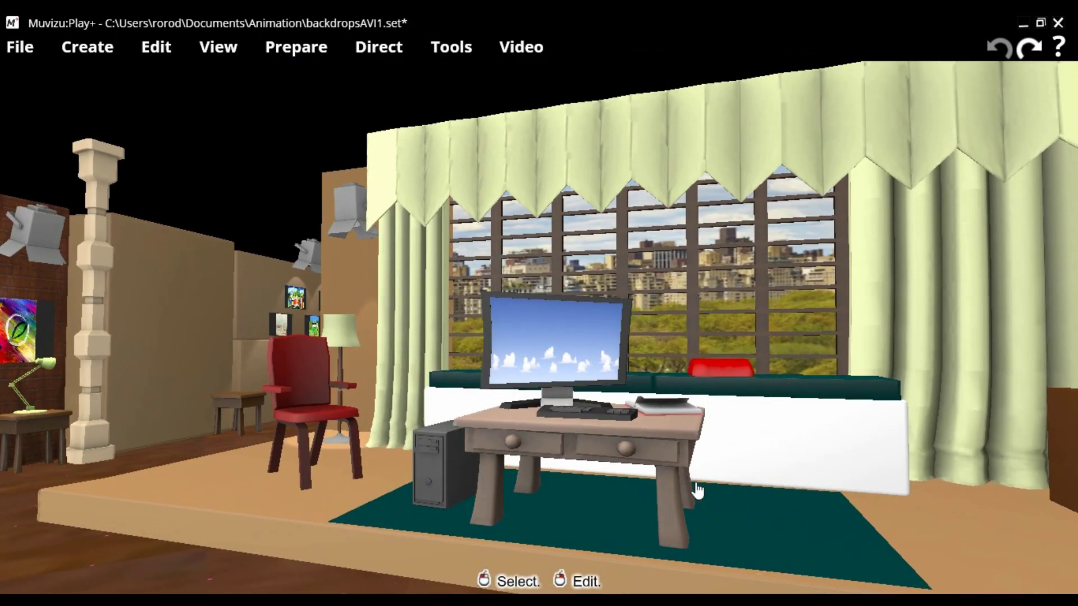
right_click(529, 338)
left_click(539, 350)
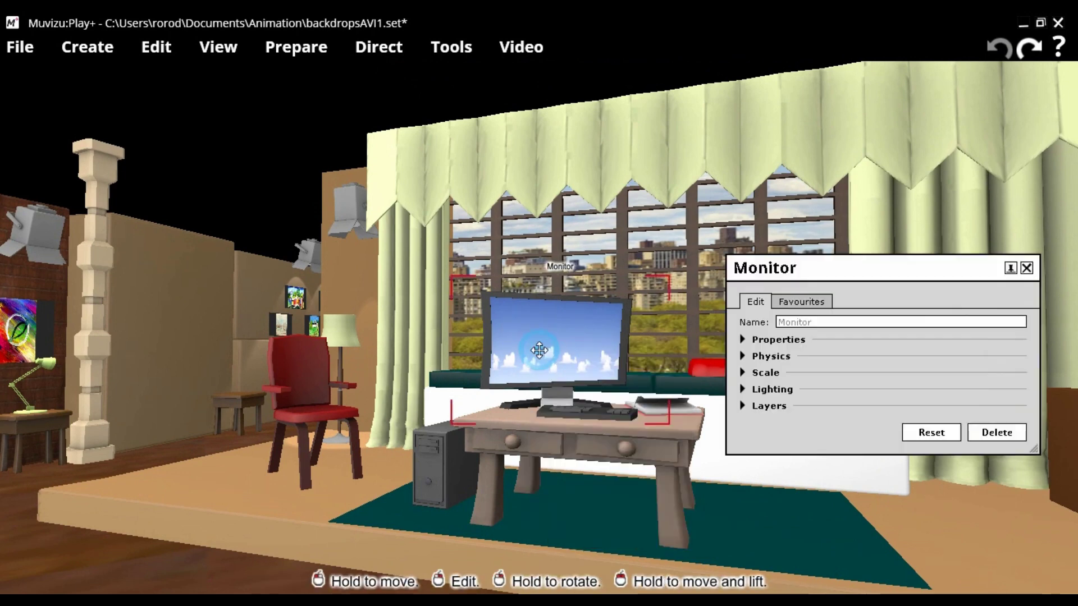
left_click(786, 339)
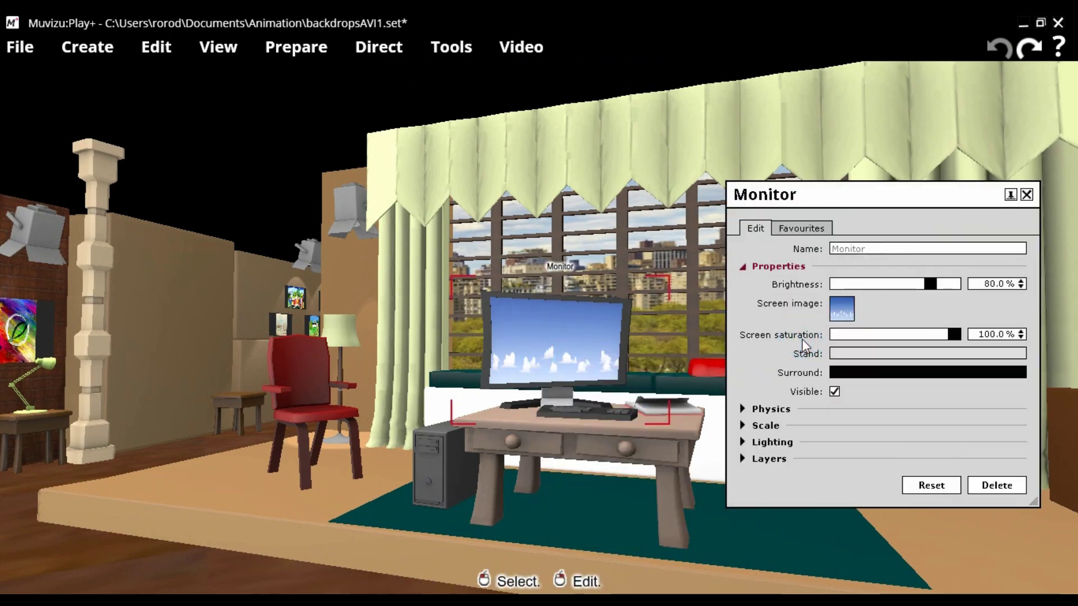
left_click(834, 312)
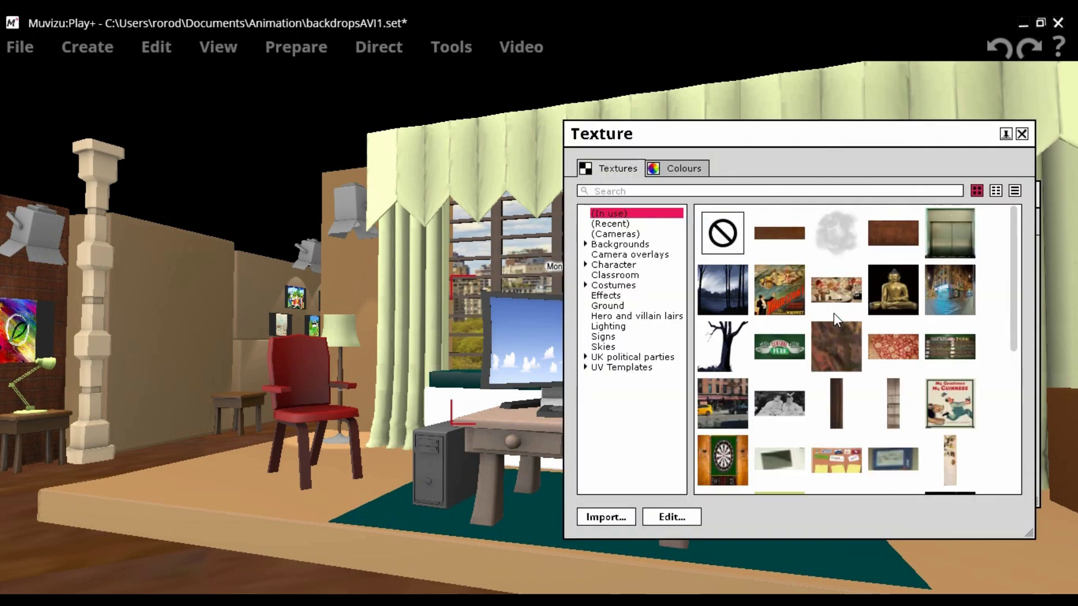
scroll(833, 313, "down", 10)
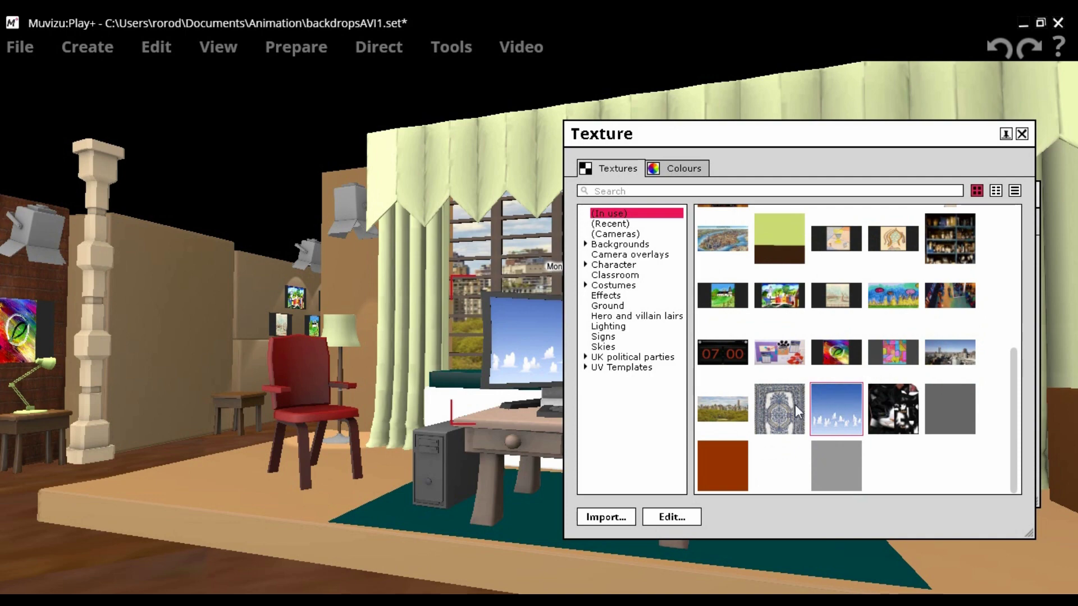
left_click(724, 409)
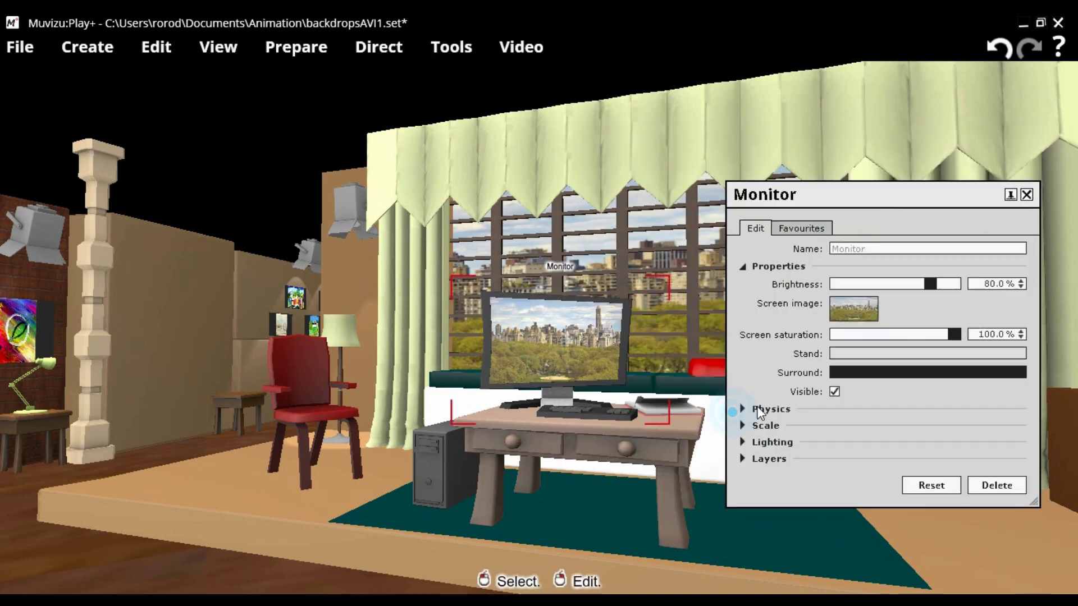
Step: Change the monitor's screen image to the golden Buddha, with brightness at 87.9% and screen saturation at 92.6%
left_click(843, 303)
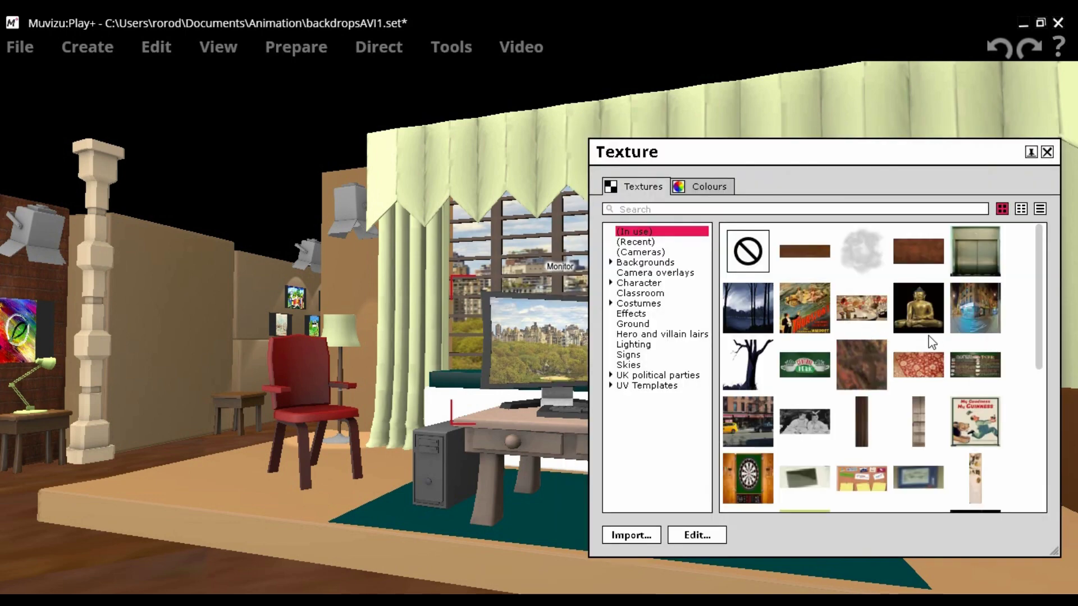
left_click(933, 318)
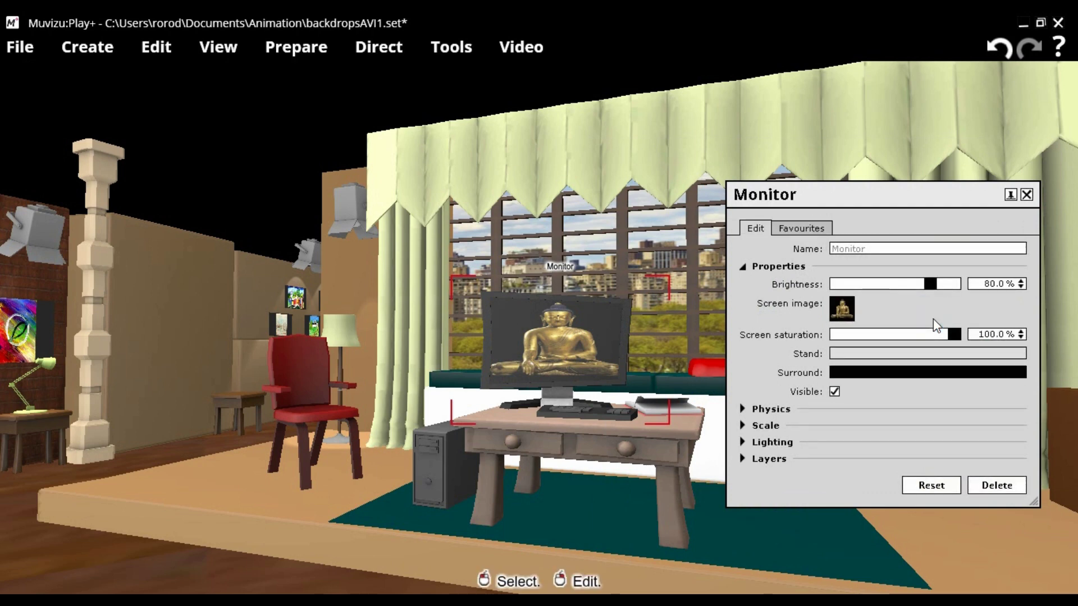
left_click_drag(928, 284, 888, 354)
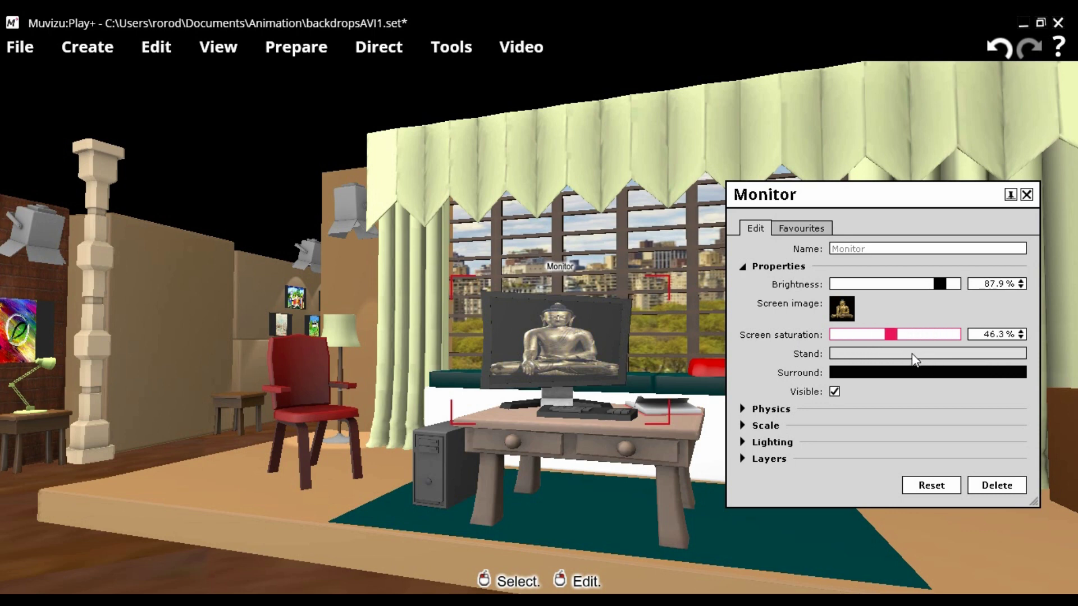
mouse_move(957, 358)
left_mouse_down()
mouse_move(968, 362)
mouse_move(942, 361)
left_mouse_up()
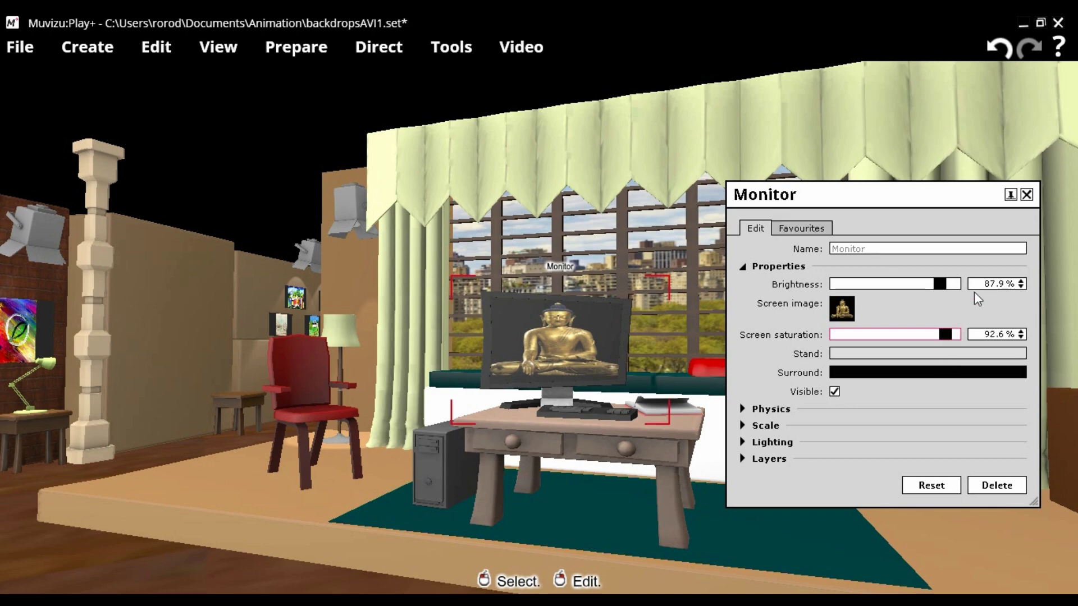
left_click(1026, 194)
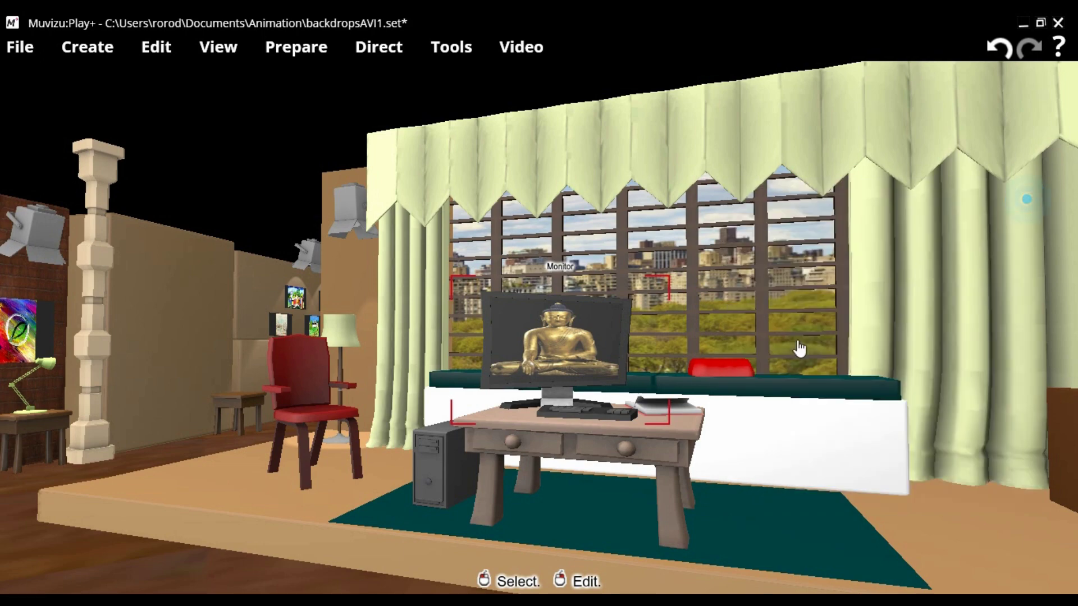
Step: Undo the monitor's screen changes and import dogRunAVI-C.avi as its screen image, accepting the large file
left_click_drag(799, 351, 600, 275)
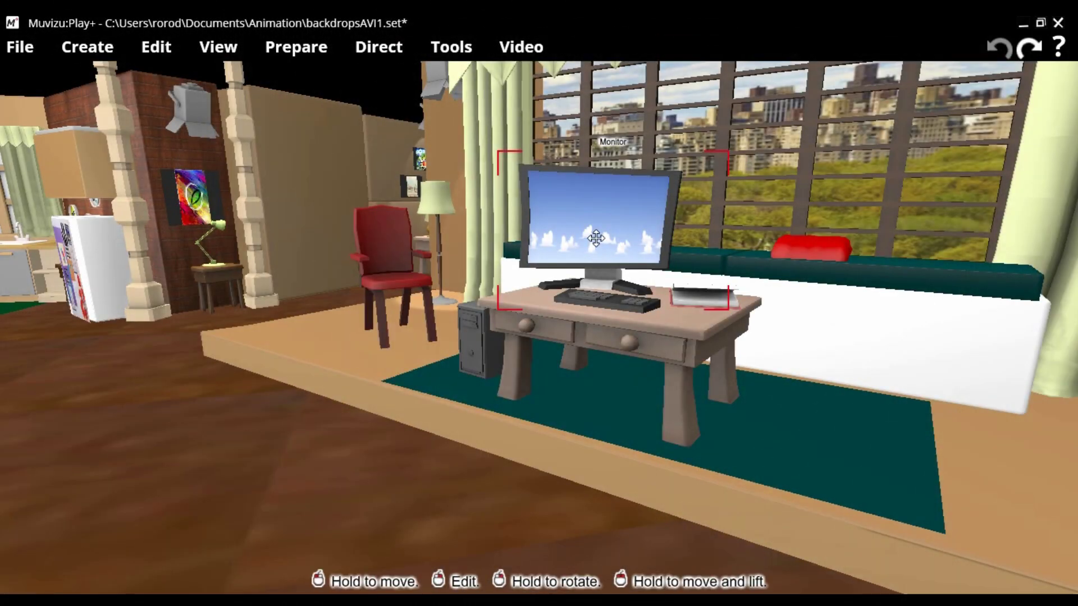
right_click(571, 212)
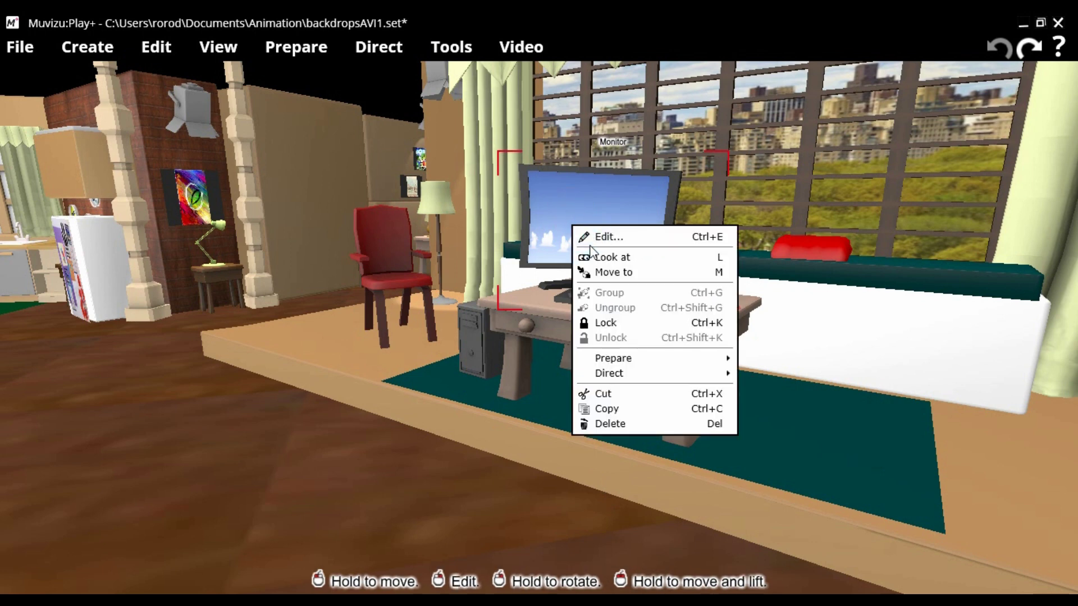
left_click(596, 238)
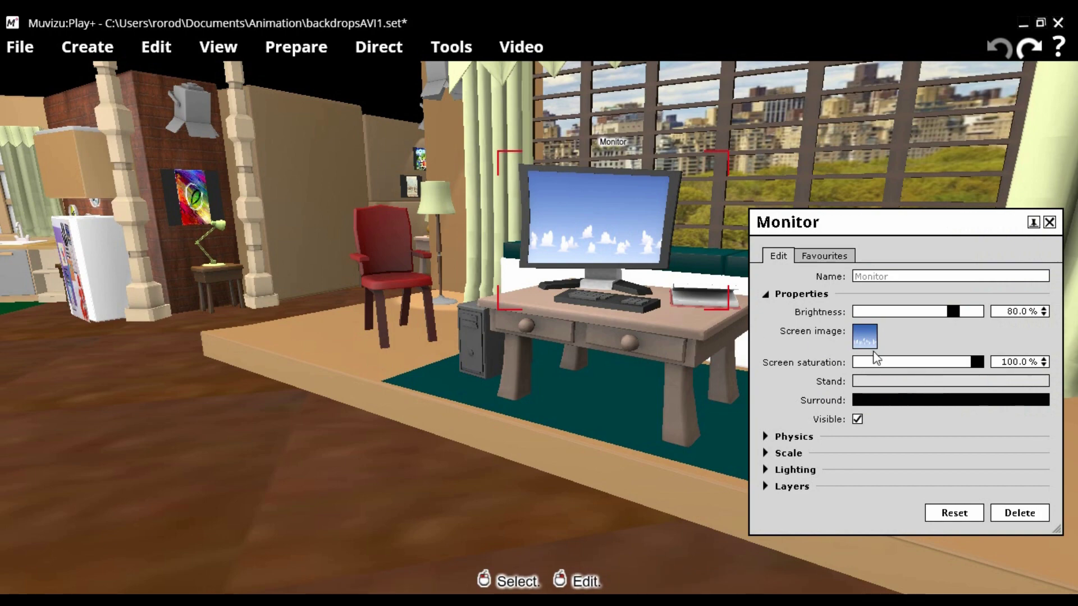
left_click(859, 344)
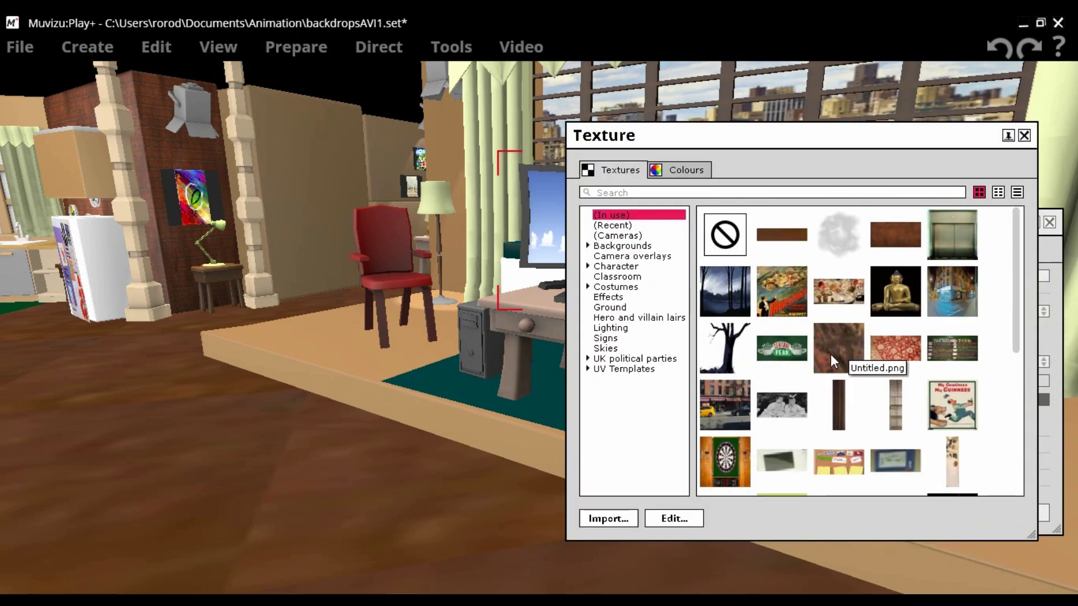
left_click(608, 518)
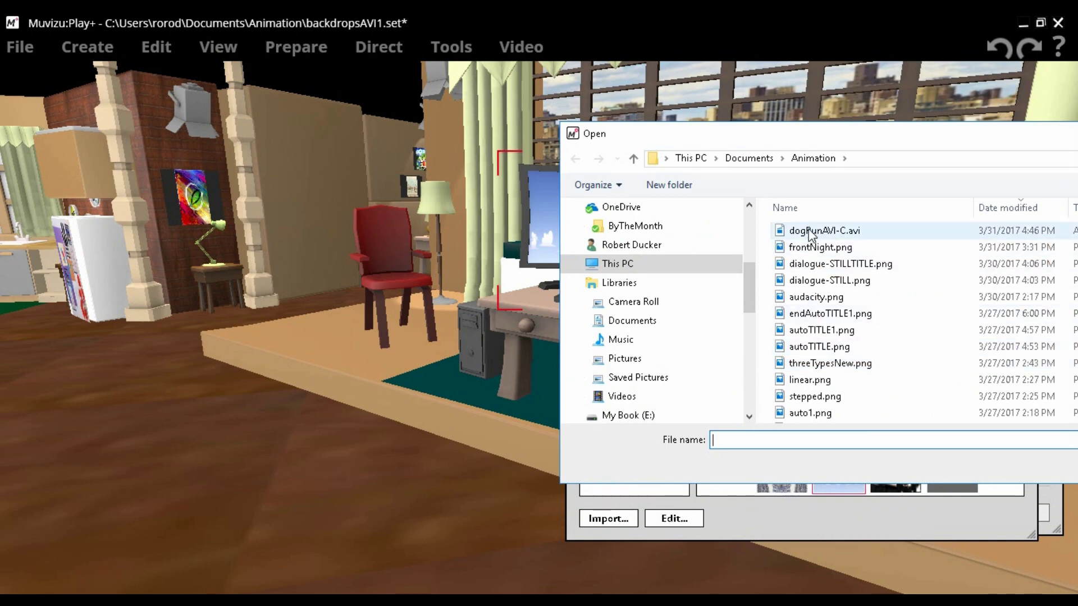
double_click(811, 231)
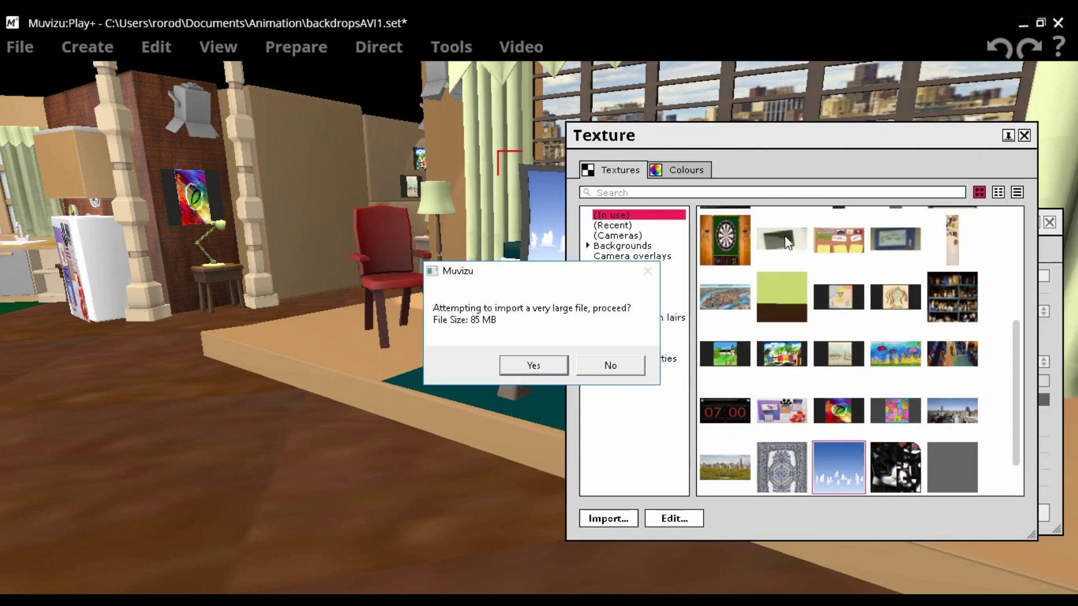
left_click(519, 370)
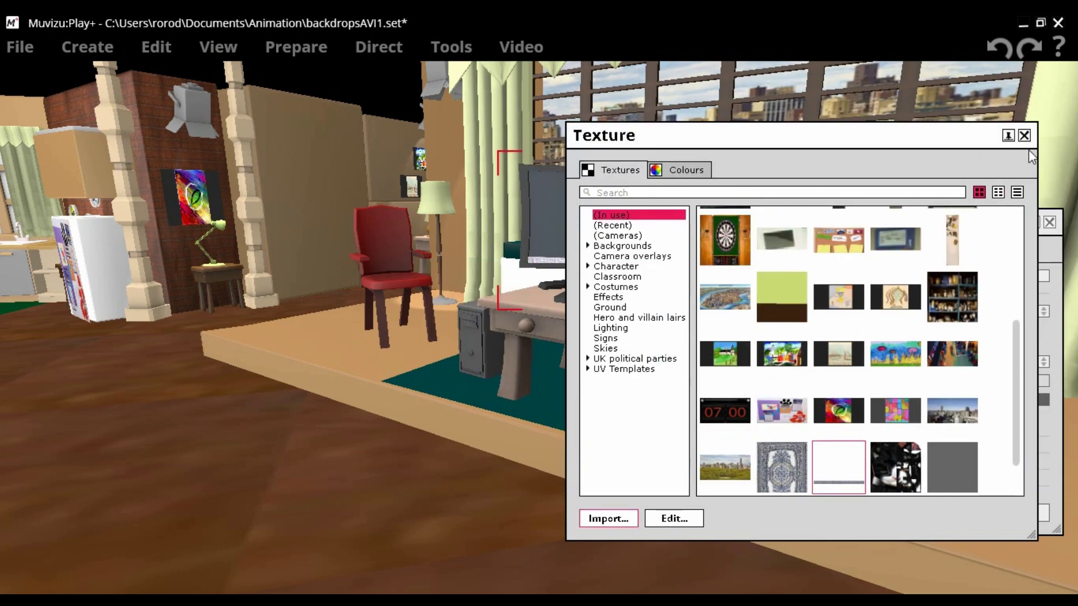
left_click(1023, 136)
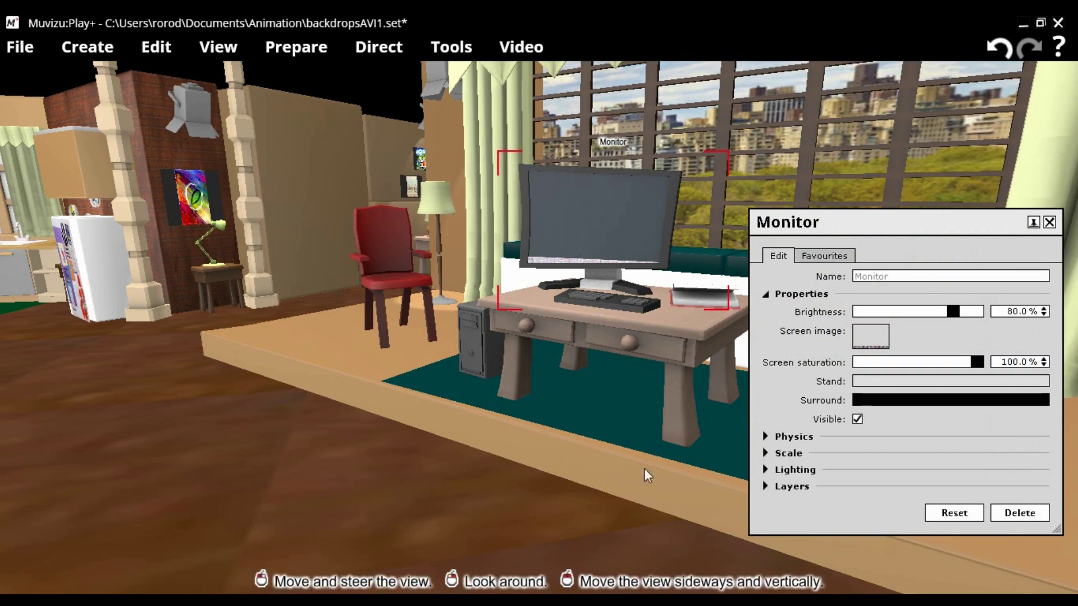
left_click(1049, 223)
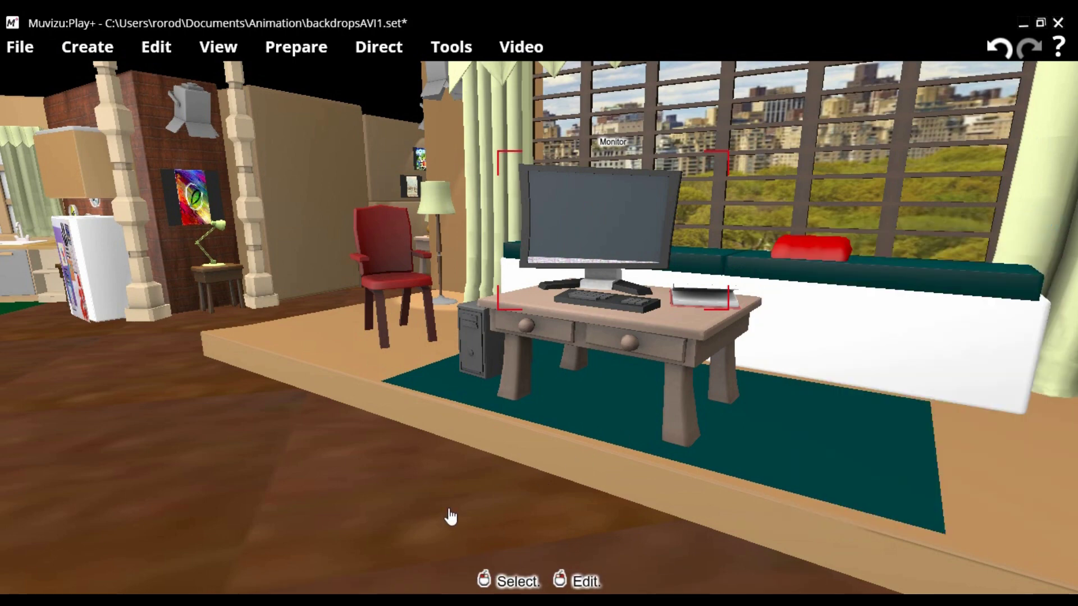
Step: Inspect the monitor's screen up close and undo the imported video image
mouse_move(326, 522)
left_mouse_down()
mouse_move(325, 477)
mouse_move(321, 517)
left_mouse_up()
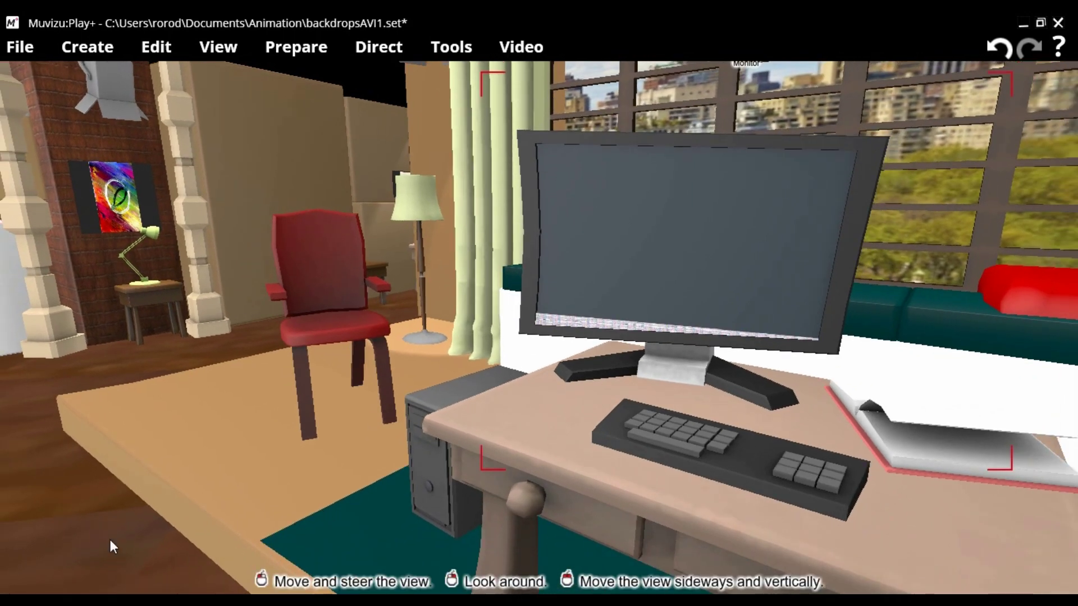
left_click_drag(112, 546, 124, 555)
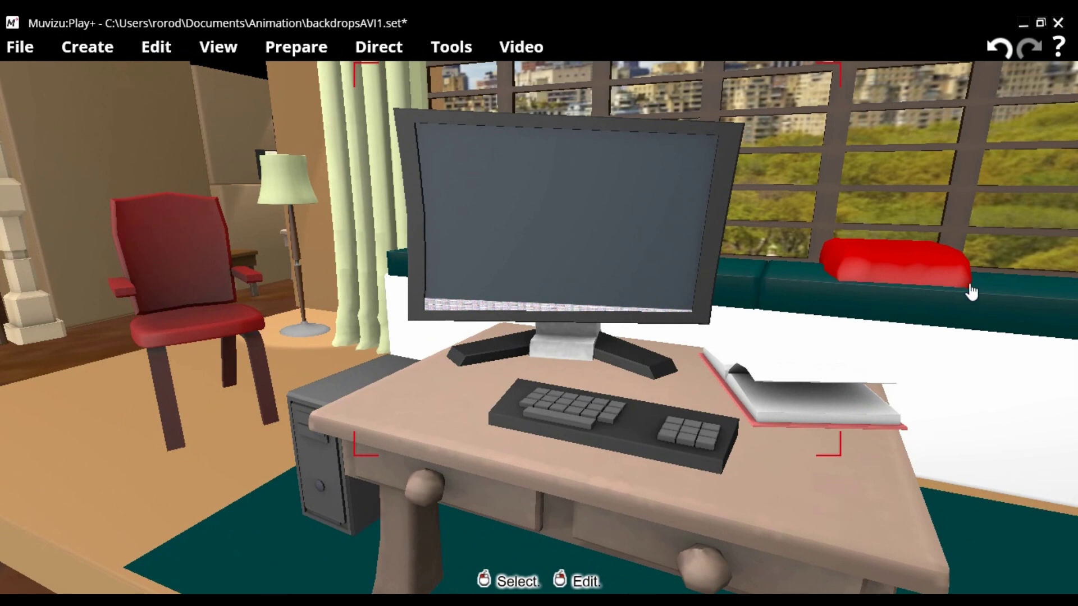
left_click(997, 49)
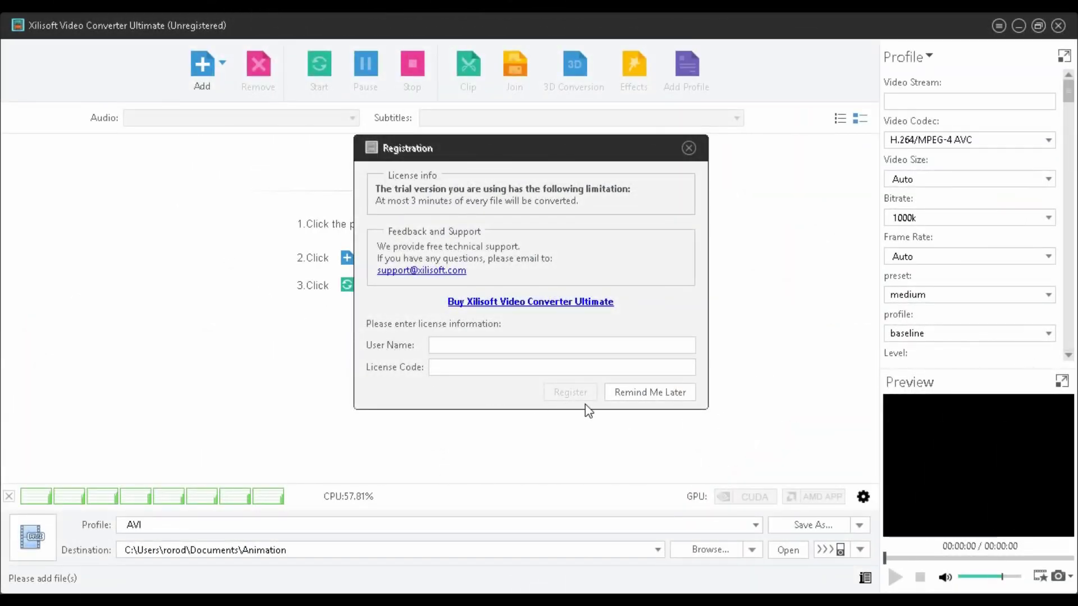
Step: Switch to Xilisoft Video Converter Ultimate and postpone the registration
left_click(628, 391)
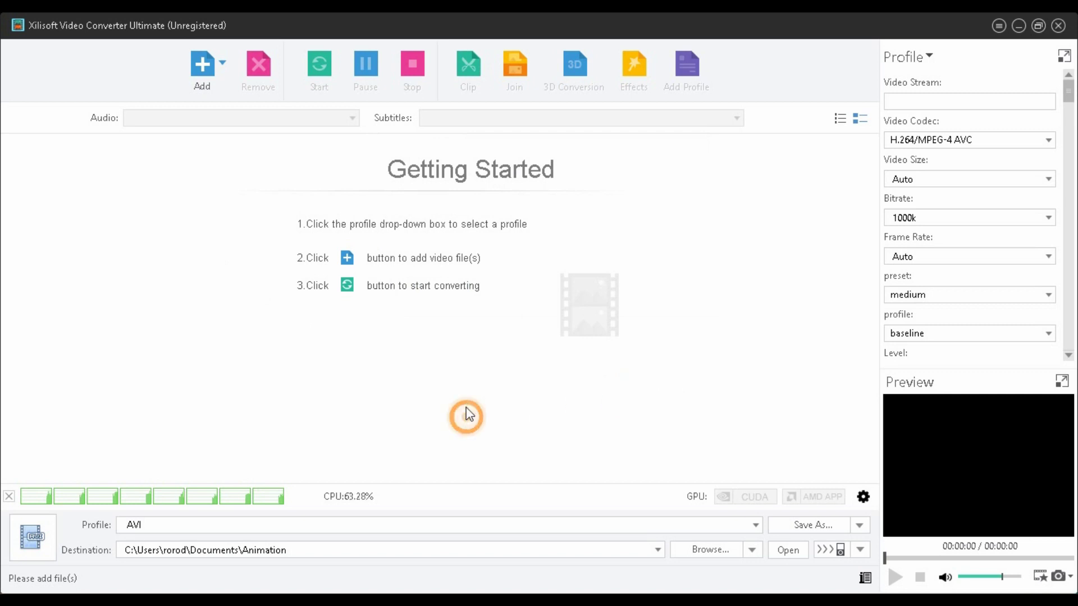
right_click(469, 390)
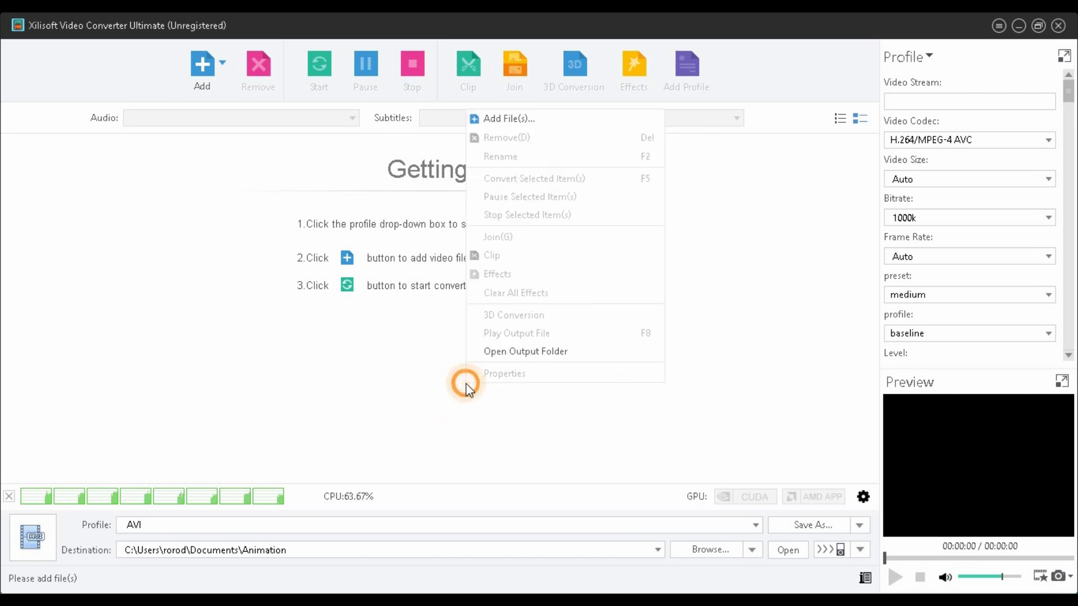
left_click(388, 380)
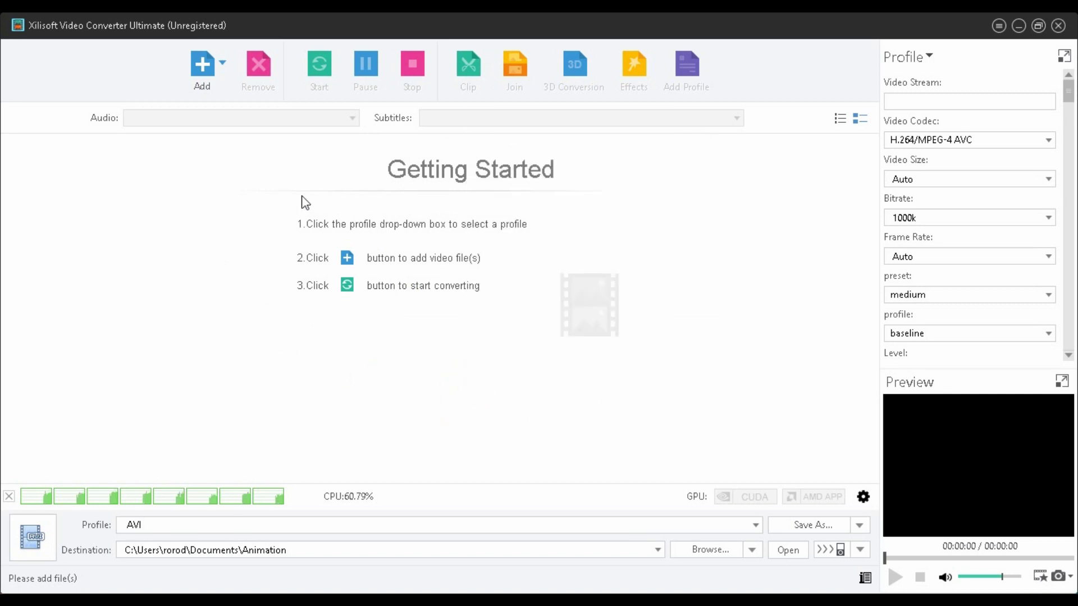
Step: Add dogRunAVI-C.avi from the Documents Animation folder to the conversion list, sorting the files by newest date modified
left_click(197, 90)
scroll(195, 168, "down", 3)
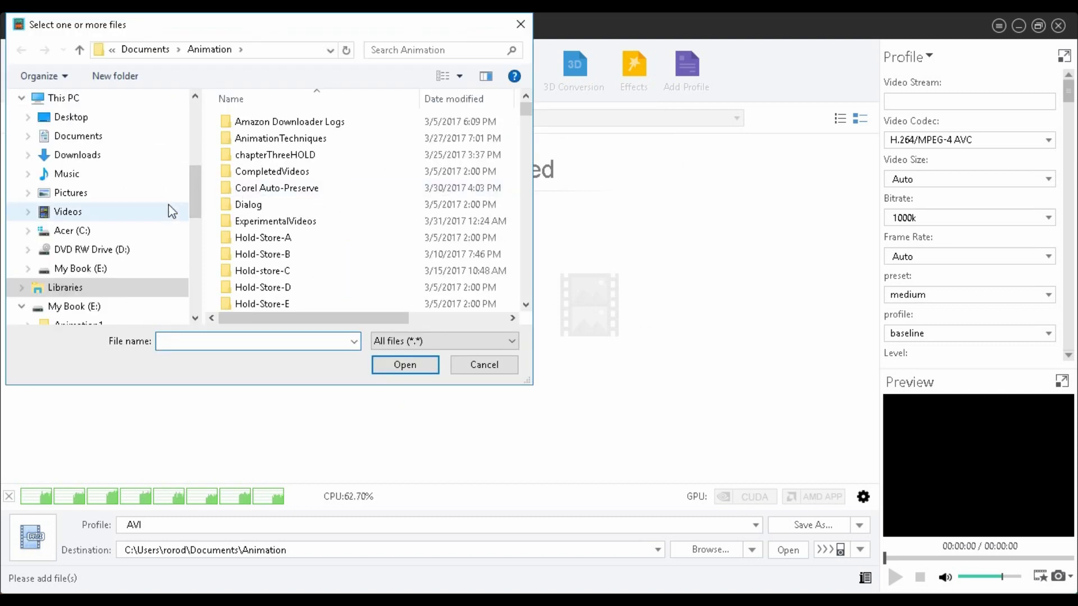
scroll(91, 229, "down", 2)
scroll(74, 215, "down", 2)
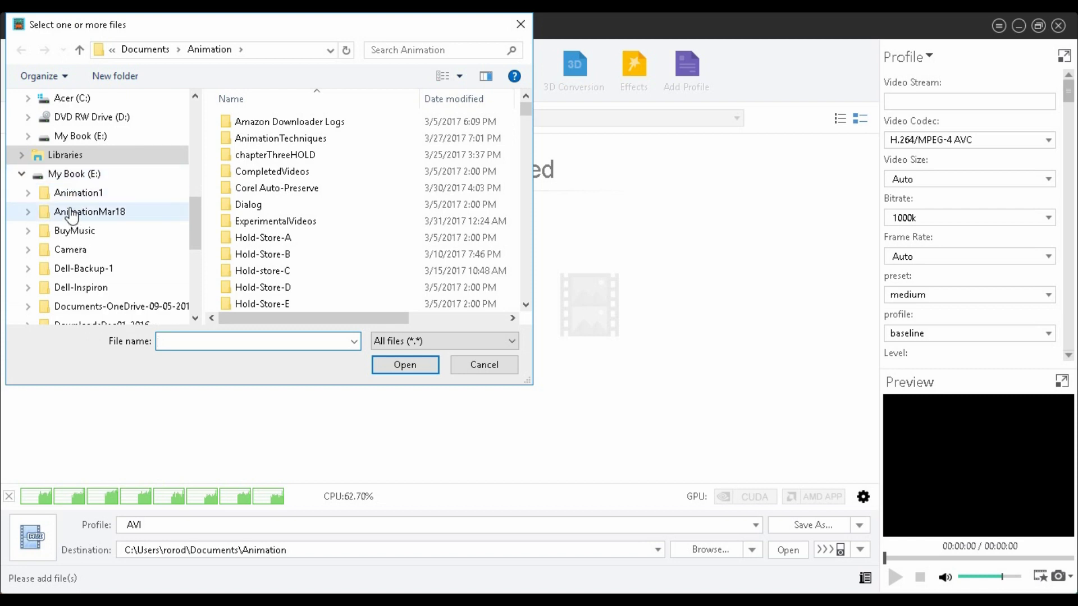
scroll(47, 207, "up", 5)
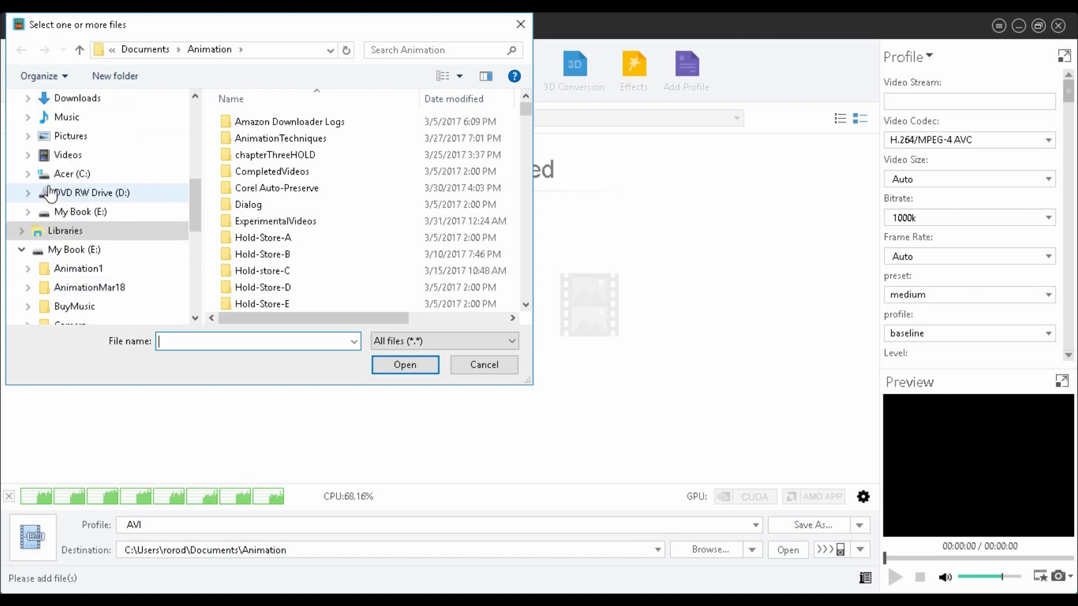
left_click(27, 193)
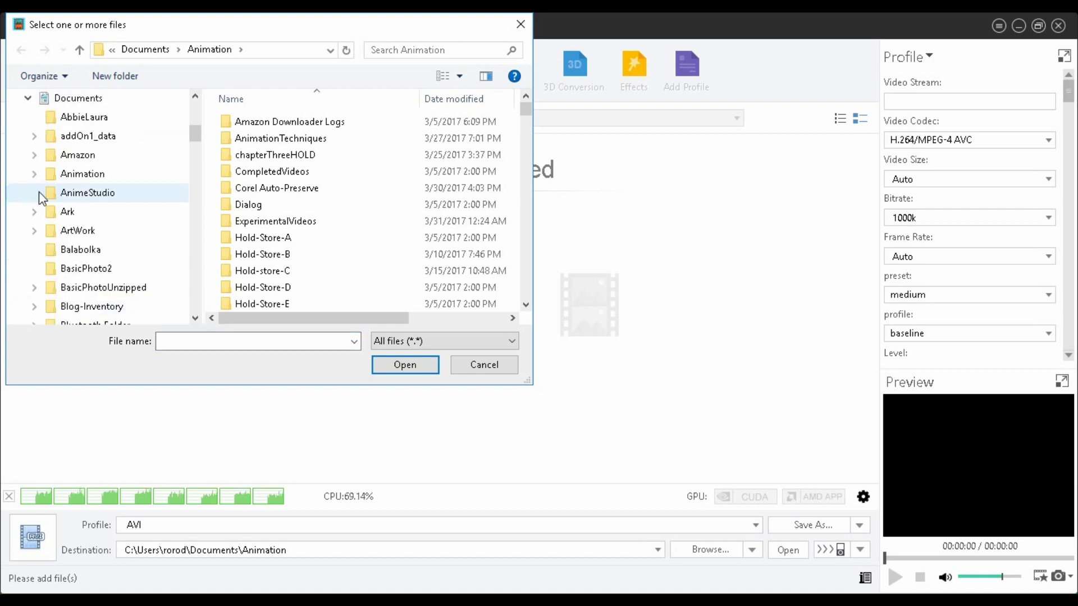
left_click(75, 177)
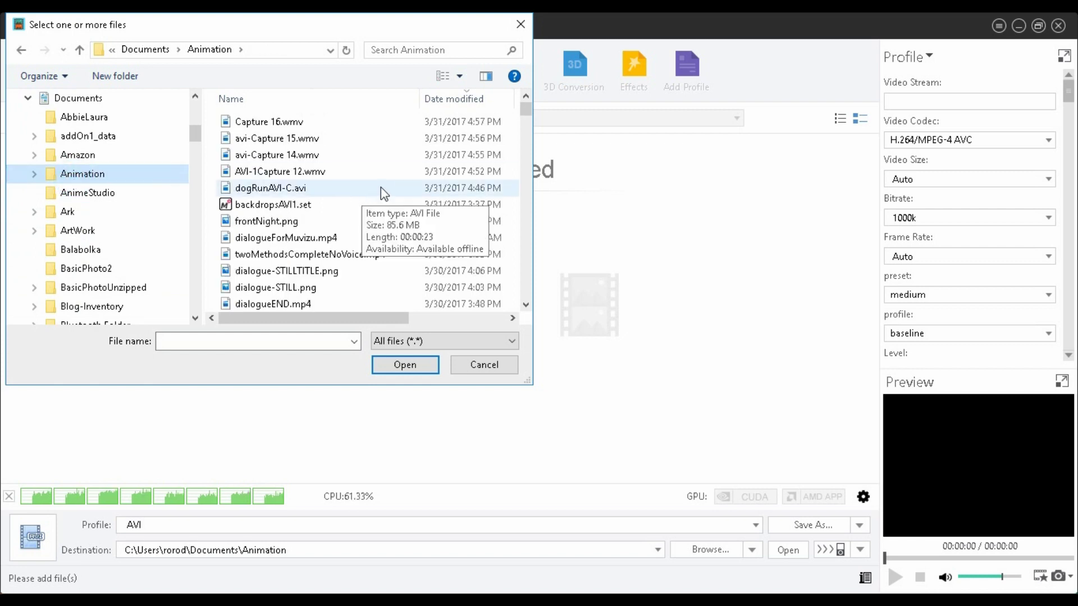
left_click(452, 103)
left_click(453, 103)
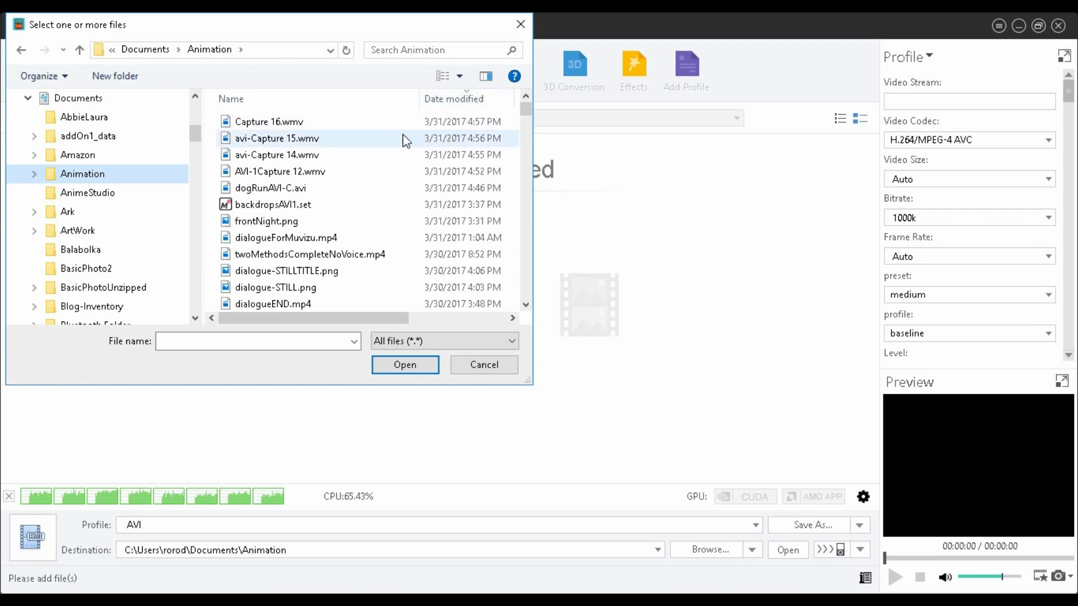
double_click(275, 190)
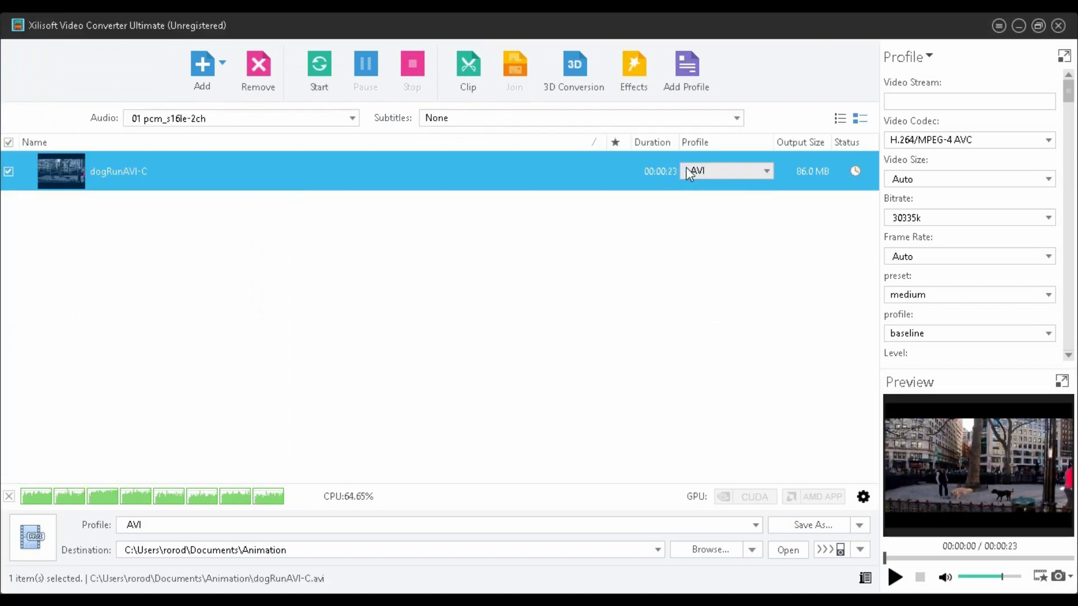
Step: Set the video codec to Microsoft MPEG-4 and start converting dogRunAVI-C, postponing the registration
left_click(937, 139)
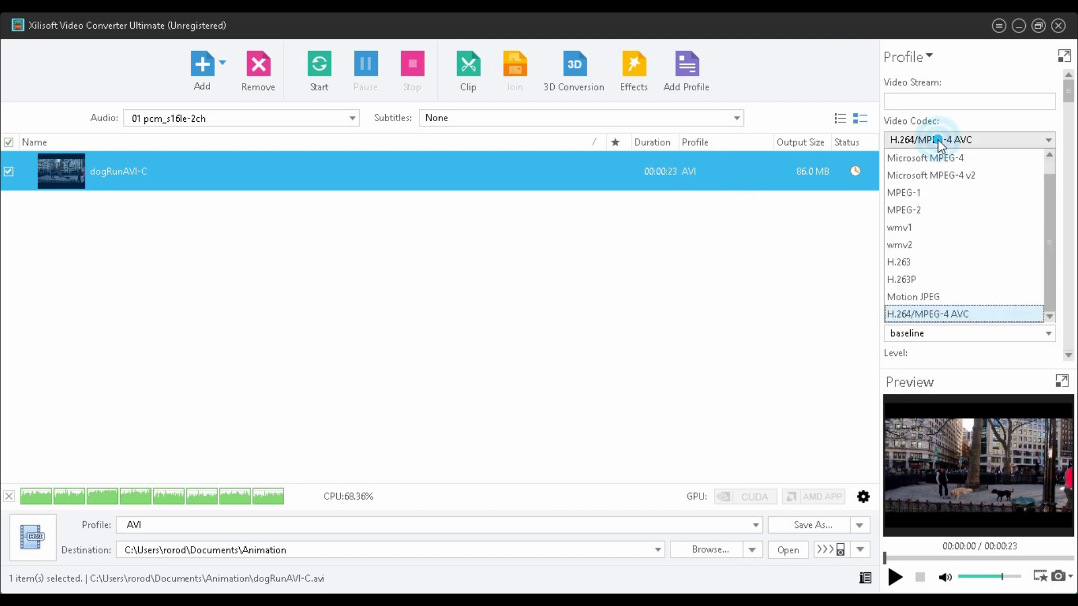
left_click(935, 154)
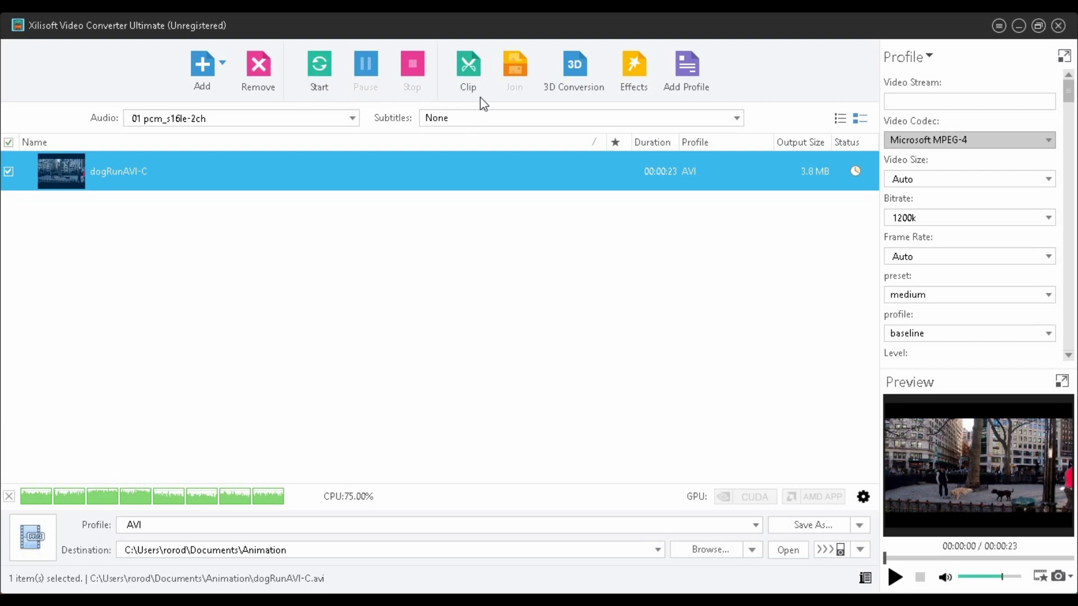
left_click(322, 73)
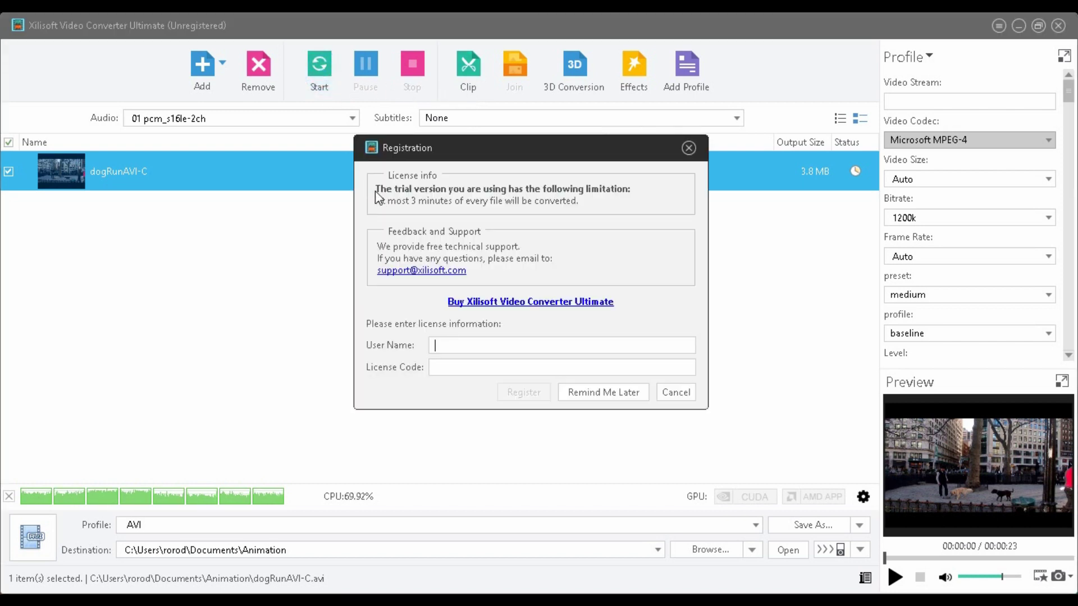
left_click(636, 395)
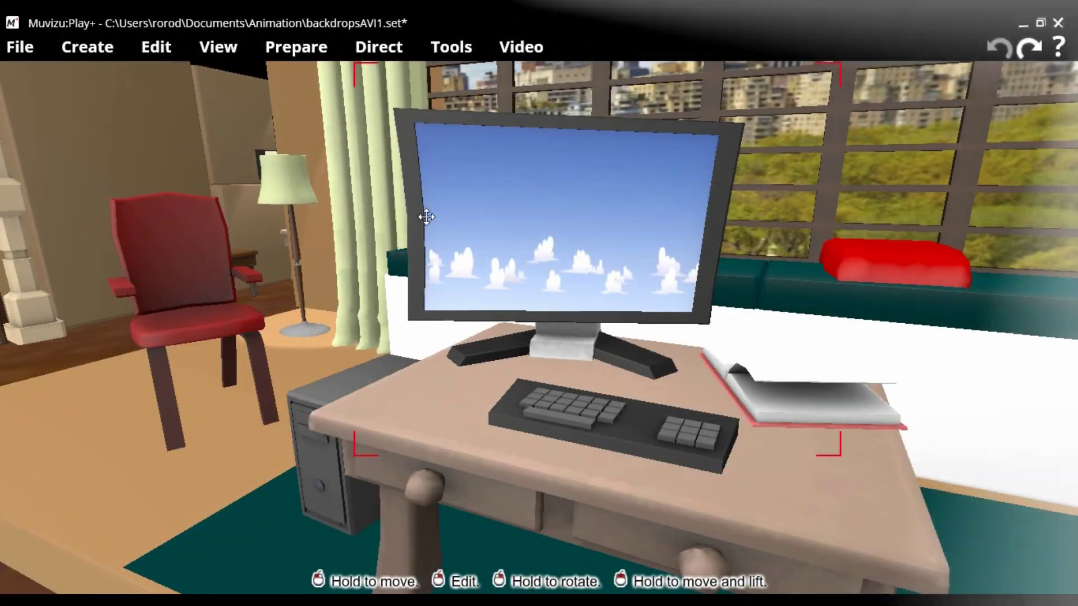
Step: Switch to Muvizu and import dogRunAVI-C(1).avi from the Documents Animation folder as the monitor's screen image
right_click(506, 218)
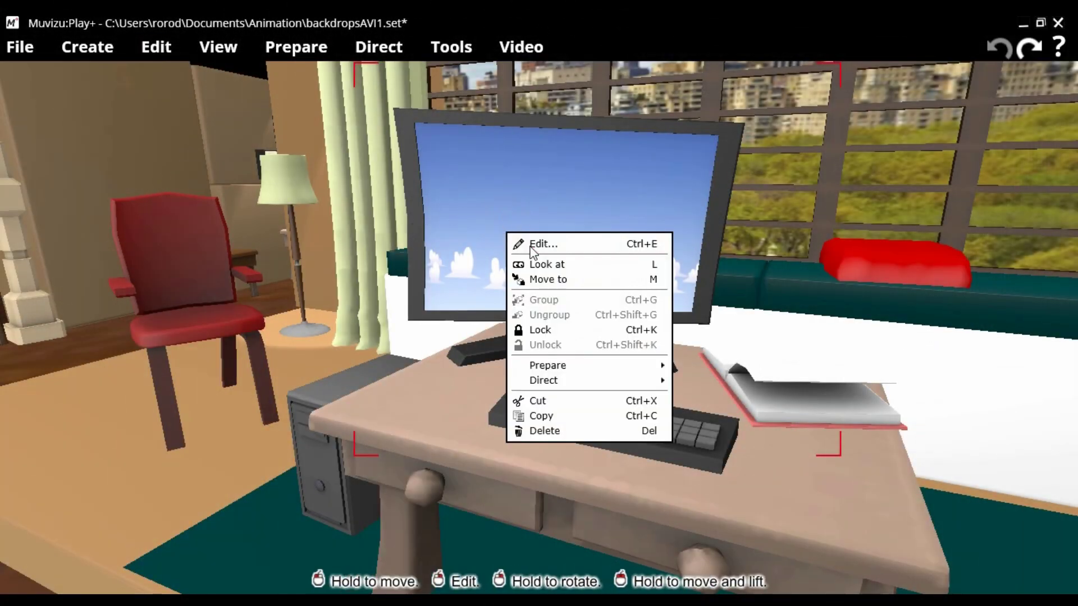
left_click(527, 241)
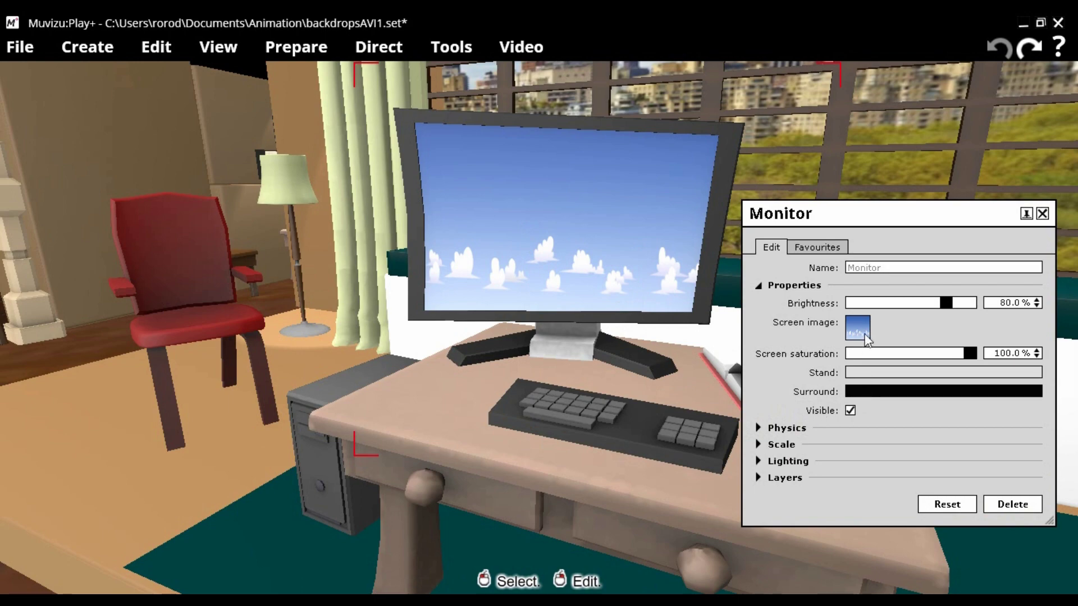
left_click(858, 330)
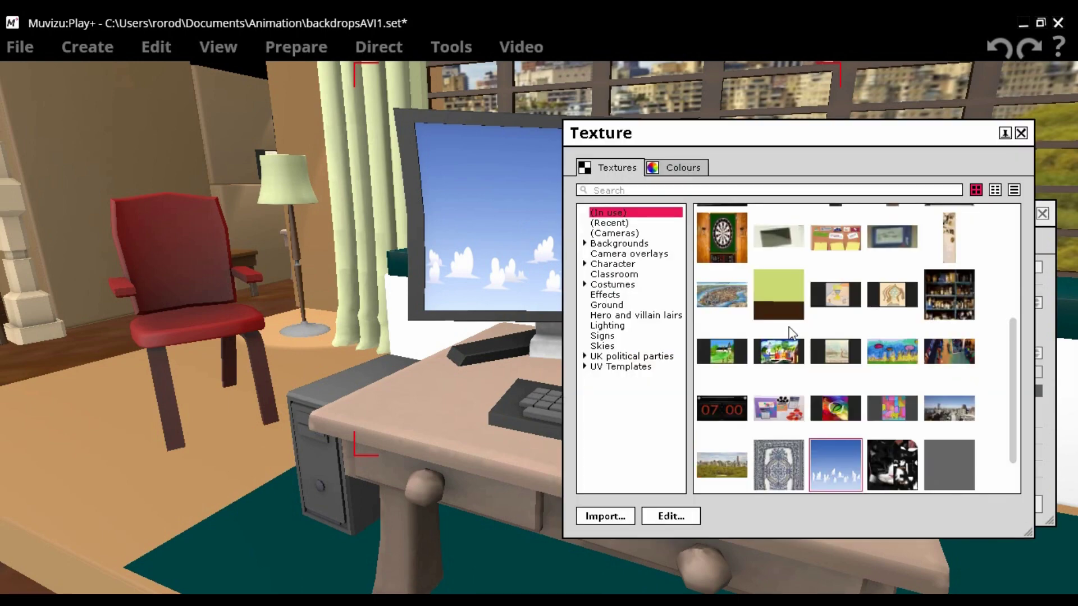
left_click(597, 517)
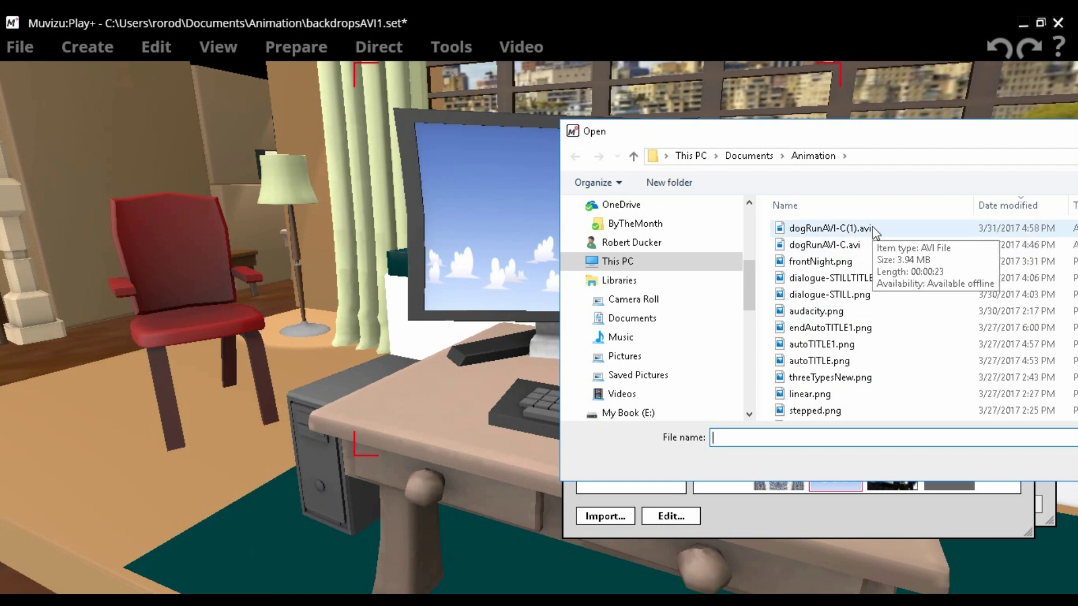
double_click(831, 229)
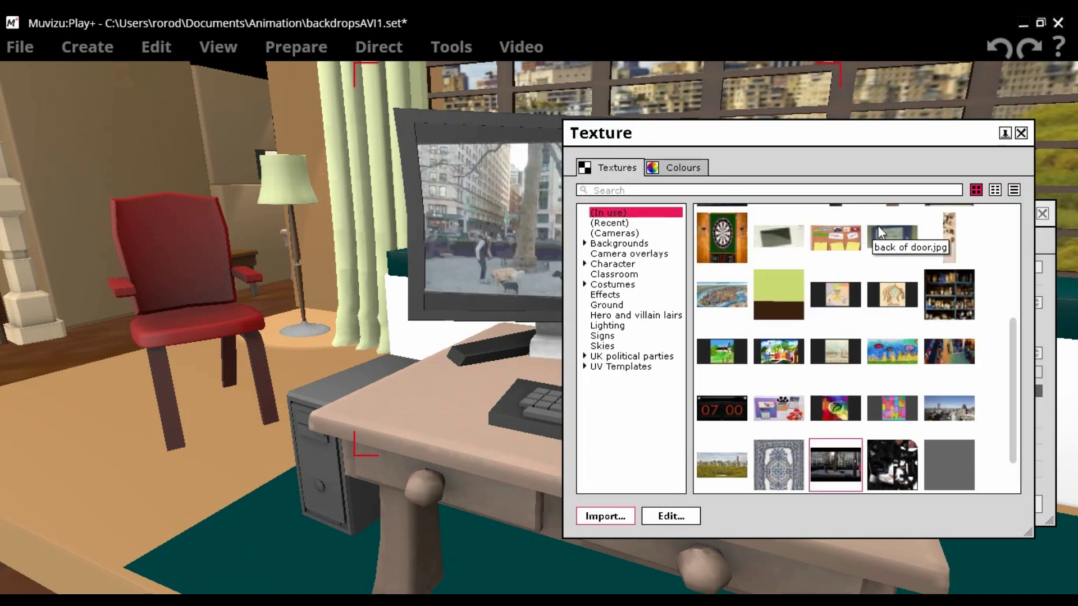
left_click(1021, 133)
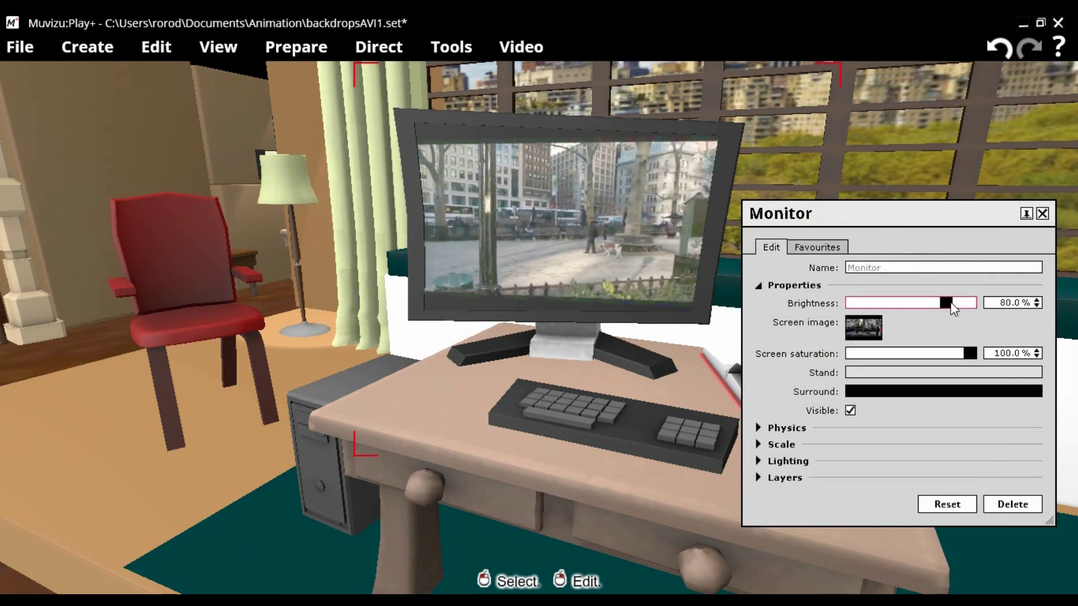
Step: Raise the monitor's brightness to 90.6 % and close its properties
left_click_drag(951, 304, 972, 366)
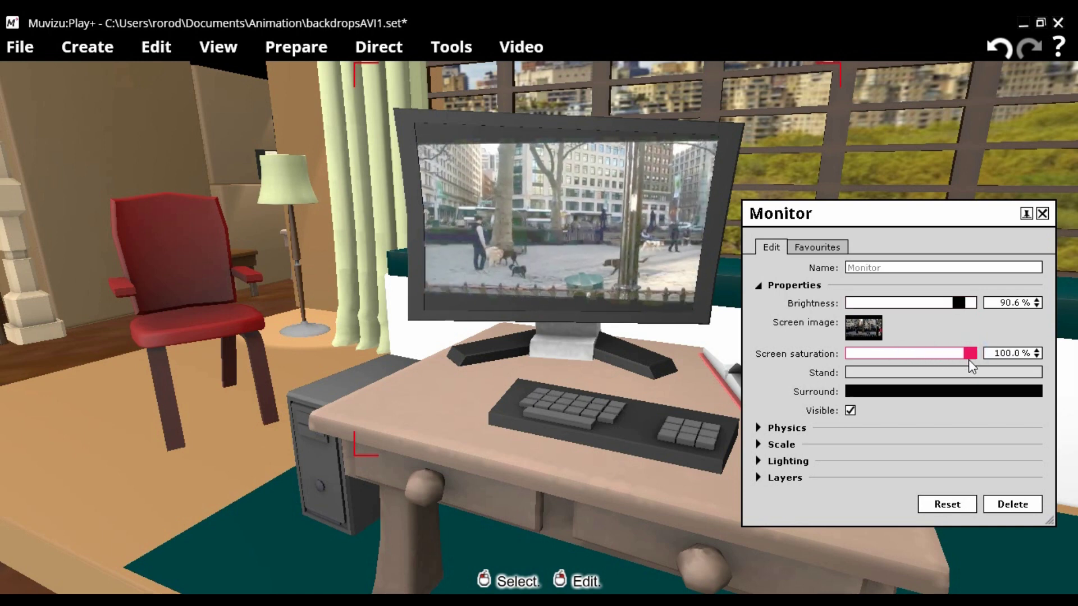
mouse_move(934, 390)
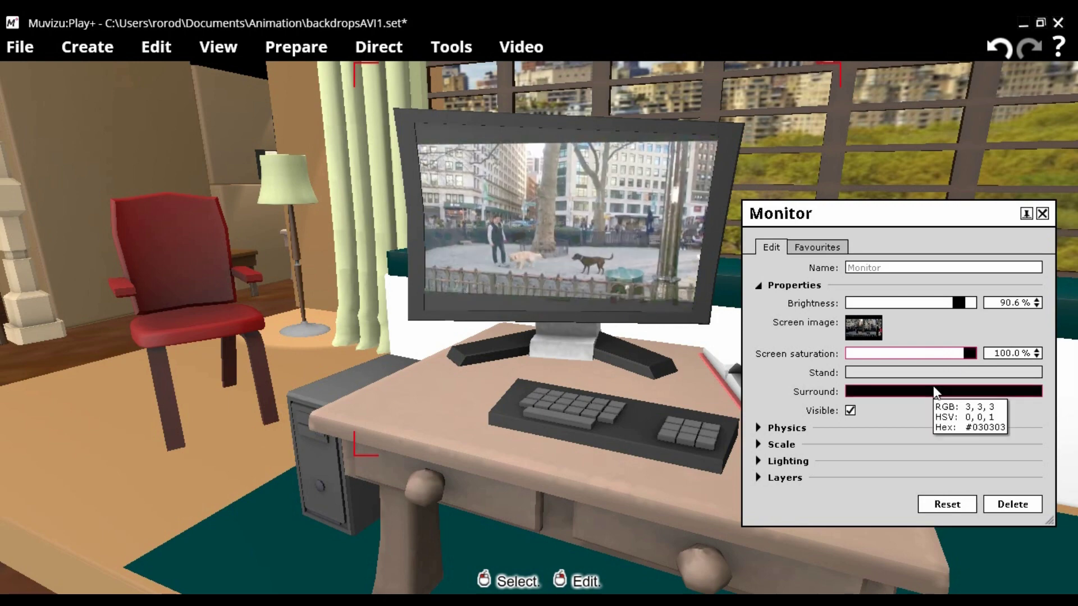
left_click(1042, 213)
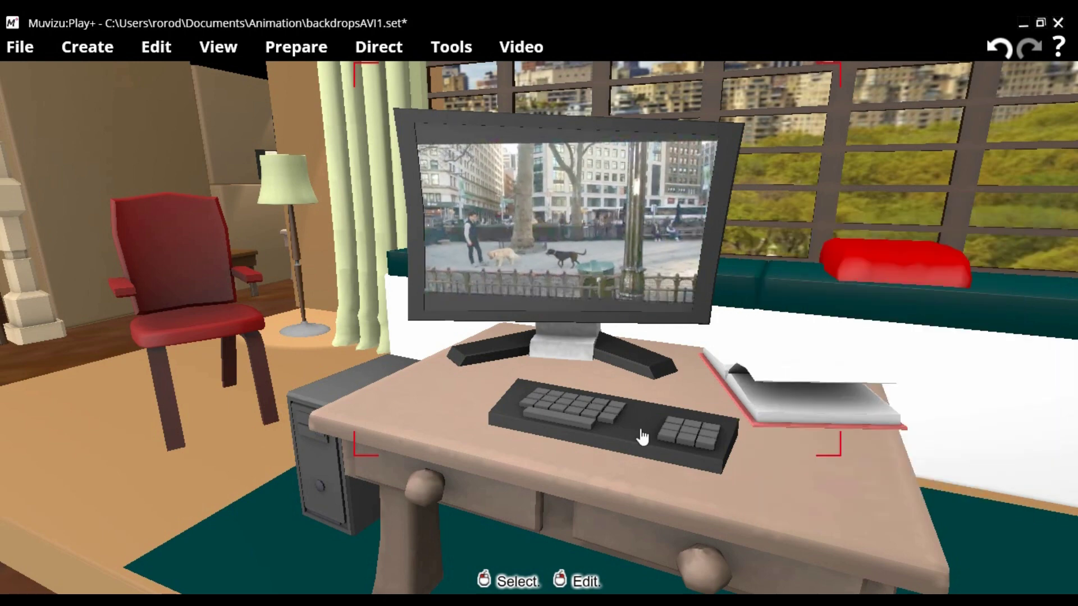
Step: Examine the video playing on the monitor from farther back in the room and from close to the desk
scroll(107, 528, "down", 5)
mouse_move(128, 500)
left_mouse_down()
mouse_move(131, 539)
mouse_move(142, 478)
left_mouse_up()
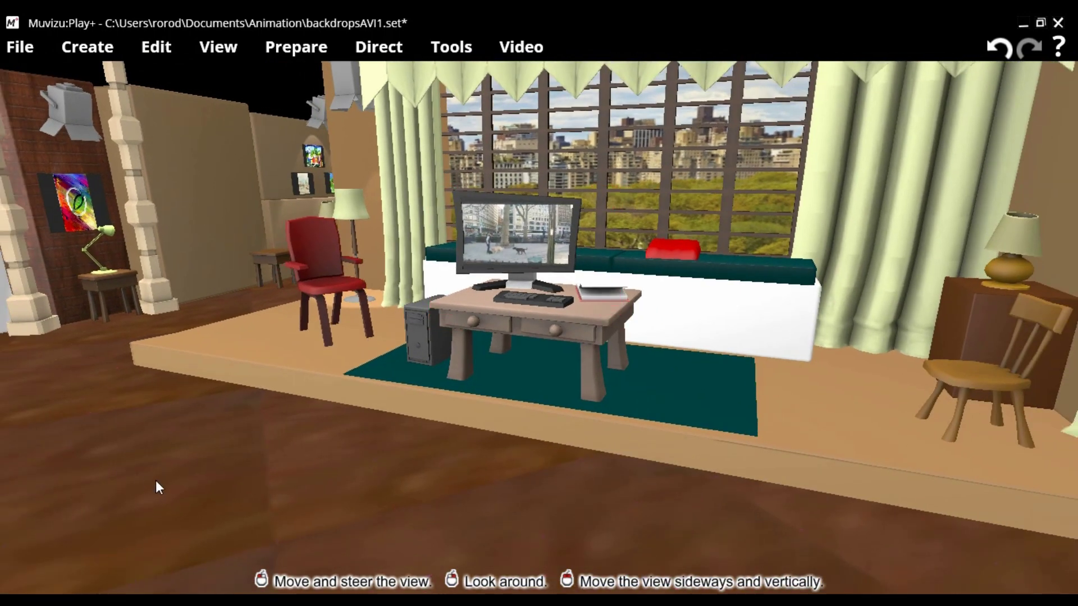
right_click_drag(163, 487, 238, 510)
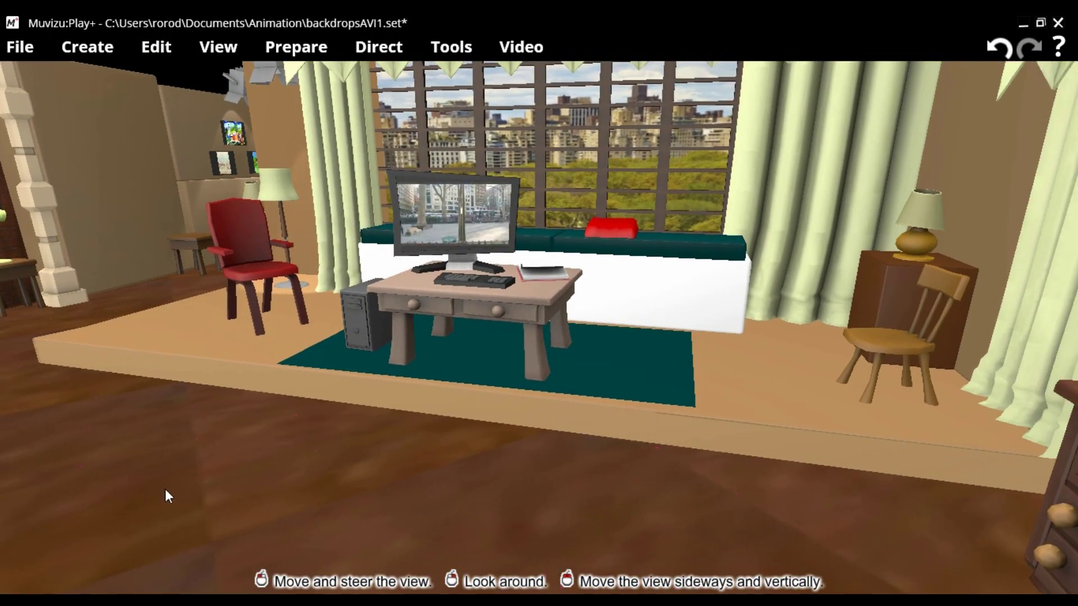
mouse_move(165, 490)
left_mouse_down()
mouse_move(157, 470)
mouse_move(163, 497)
left_mouse_up()
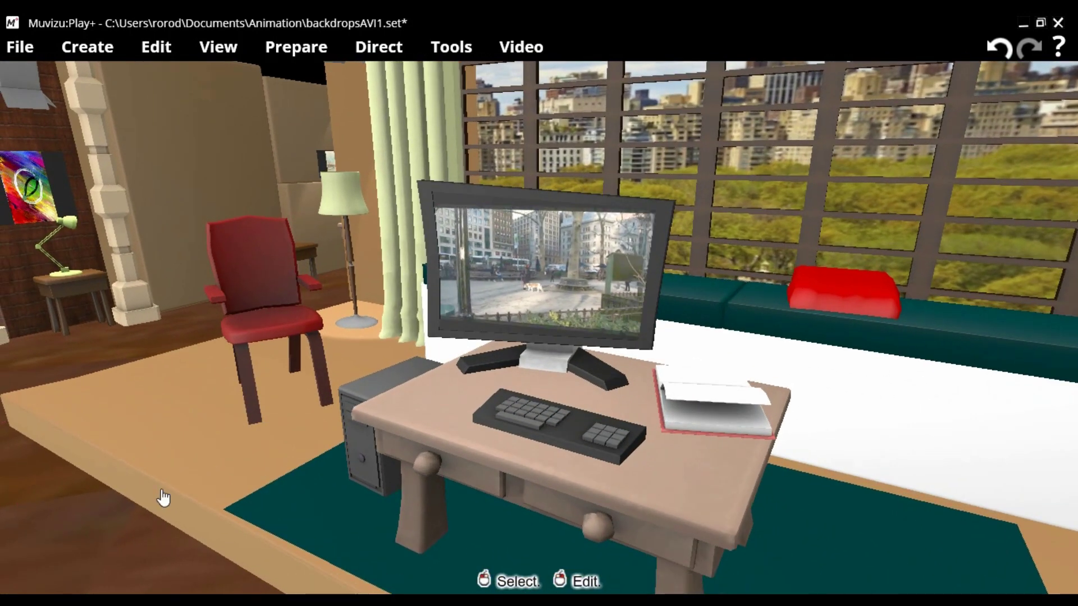